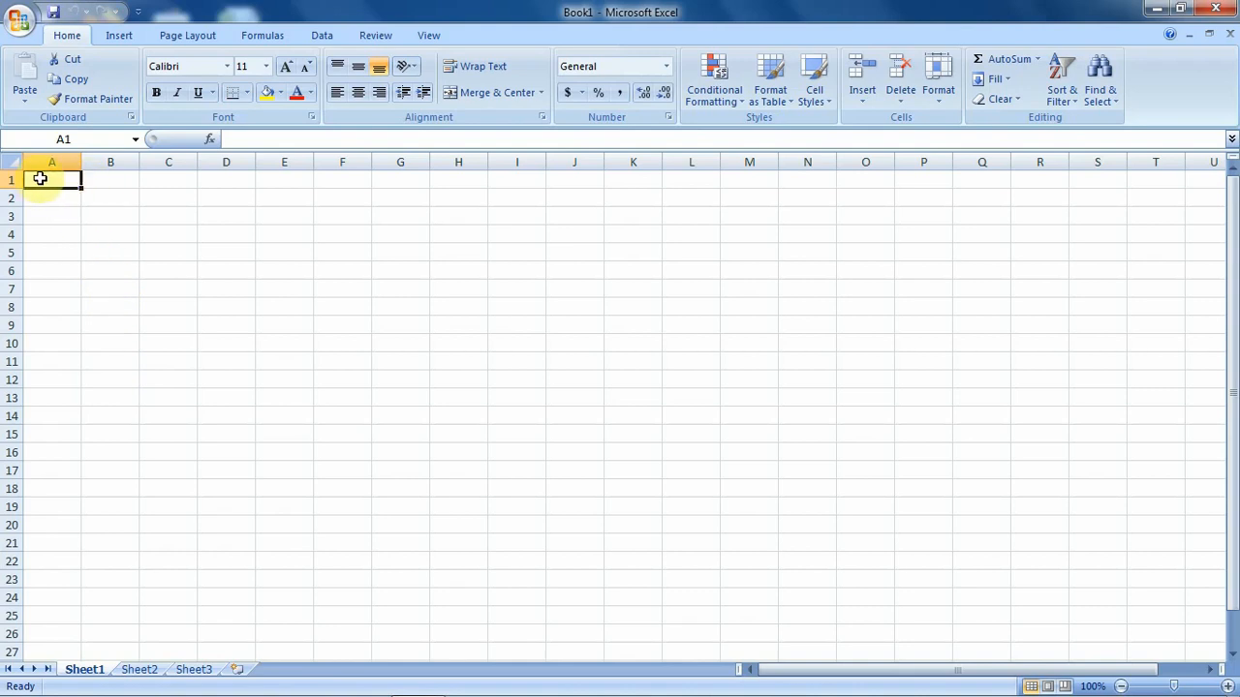
Enter the formula =3+5 in cell A1 and select the cell to view its formula
type("=")
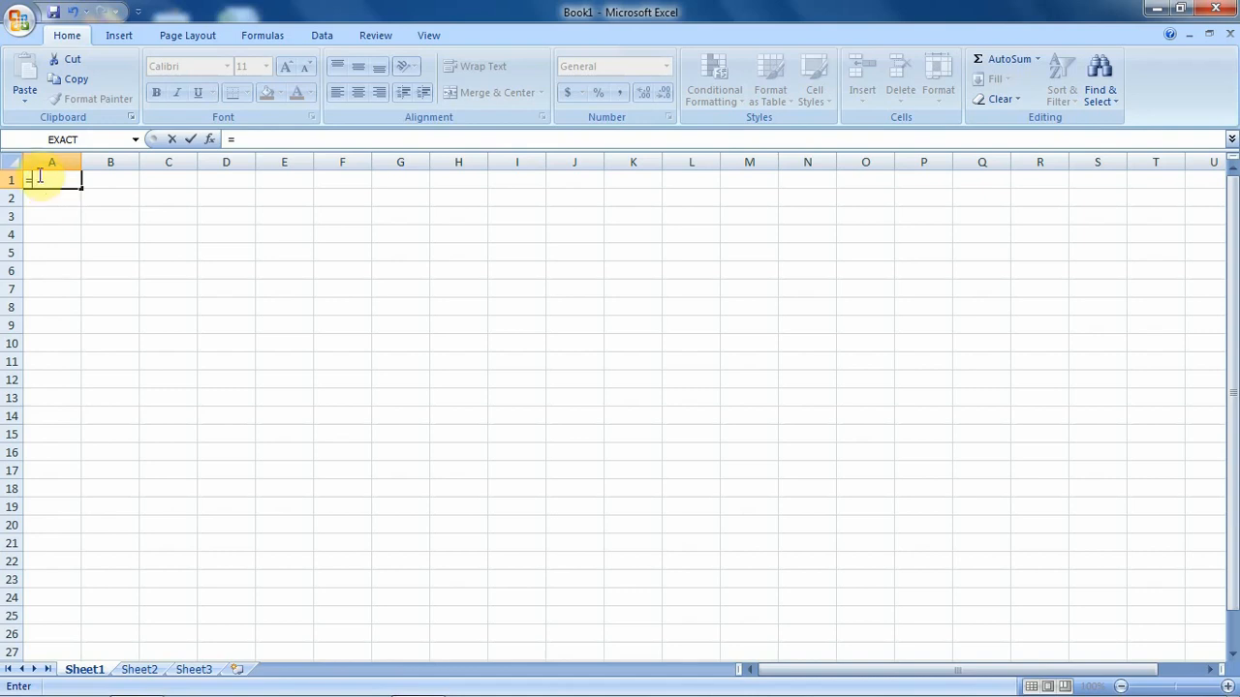
type("3")
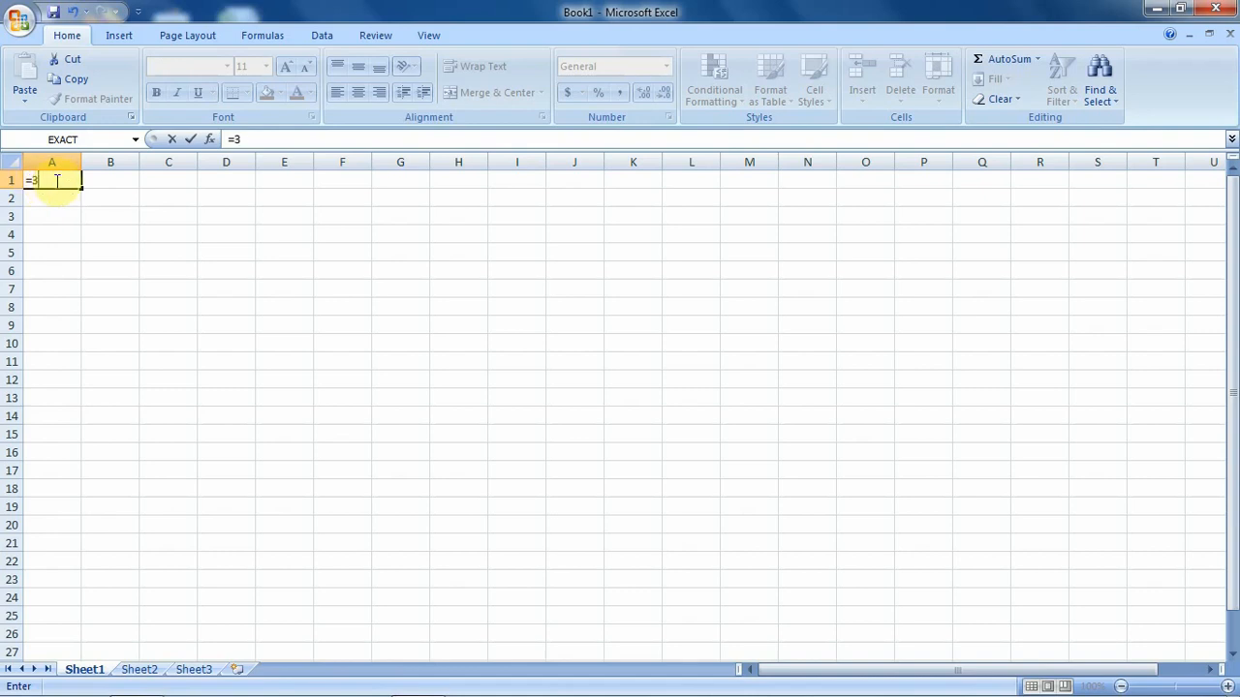
type("+5")
key("Return")
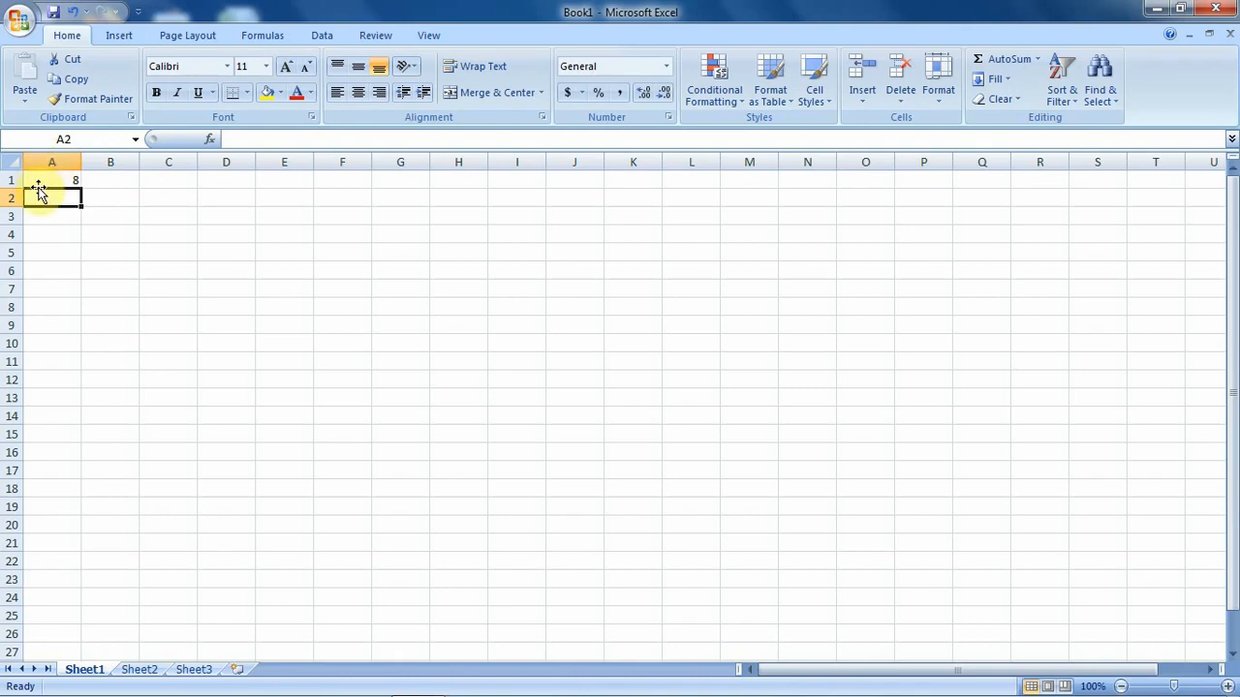
left_click(48, 179)
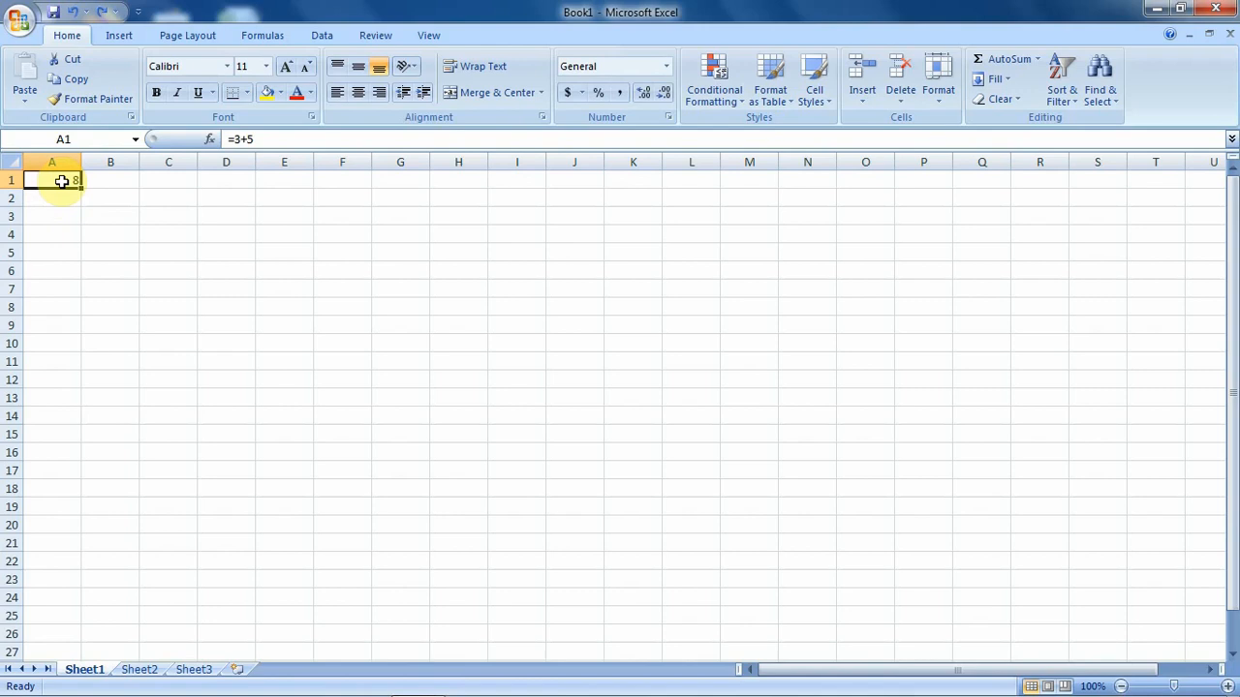
Enter the value 5 in cell A4 and 20 in cell B4
left_click(54, 235)
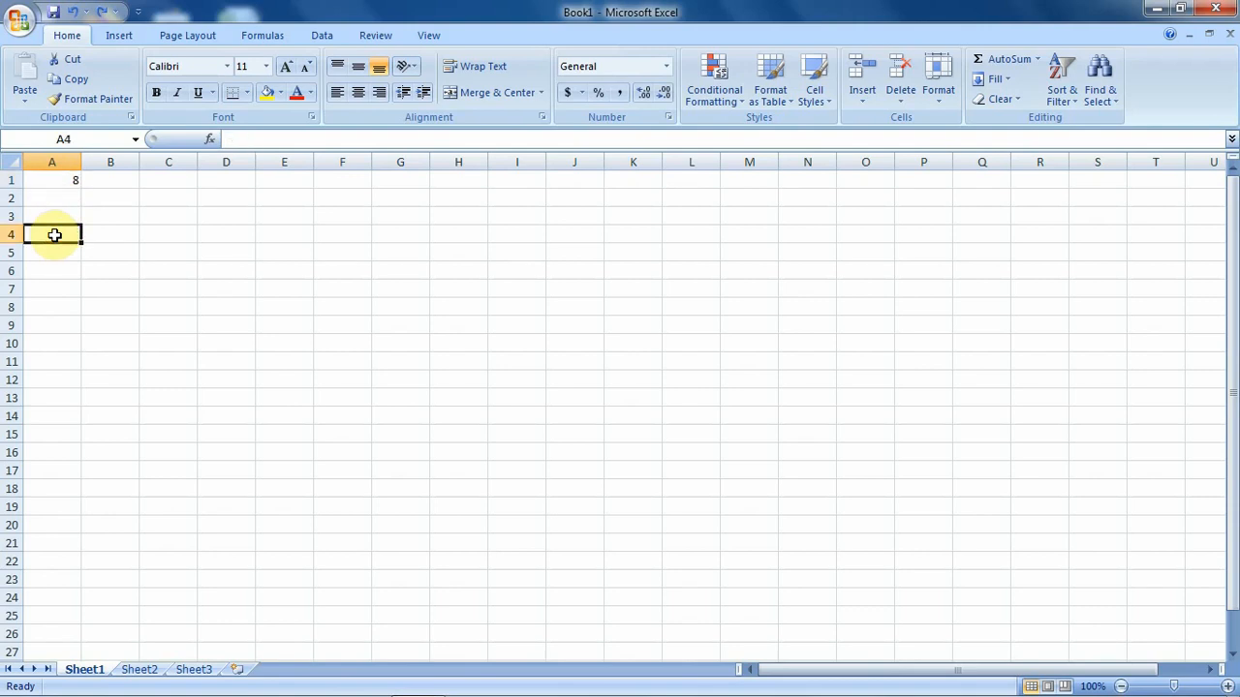
type("5")
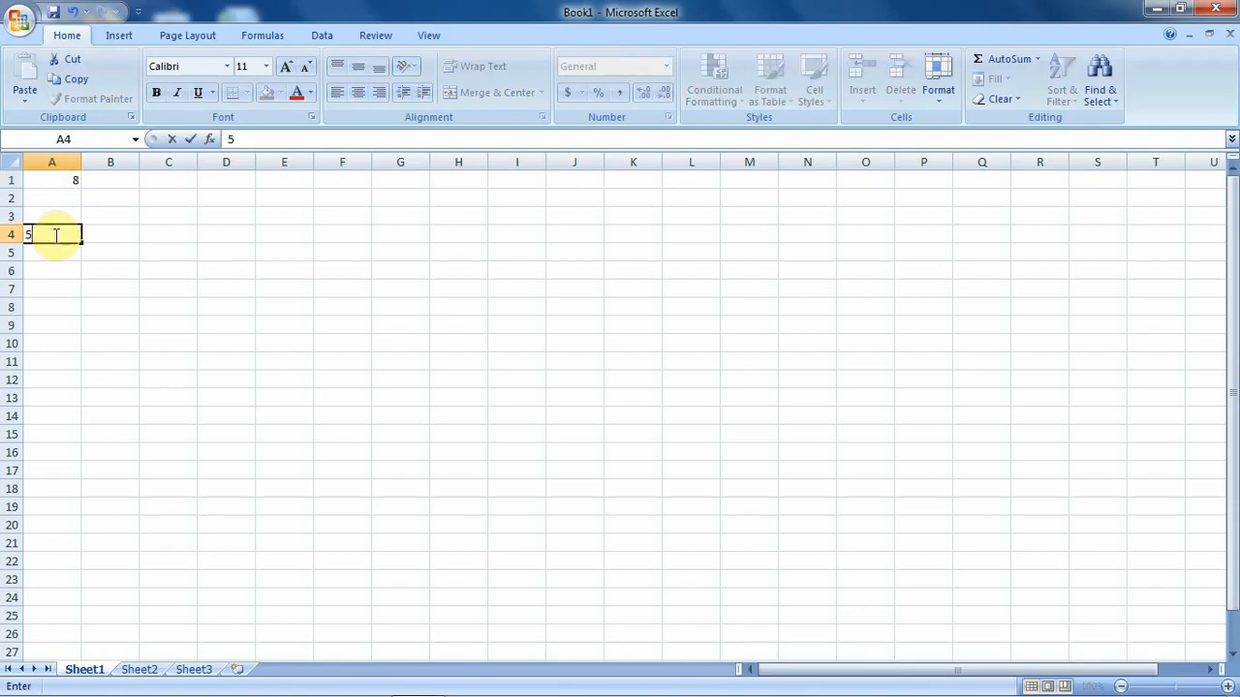
left_click(118, 235)
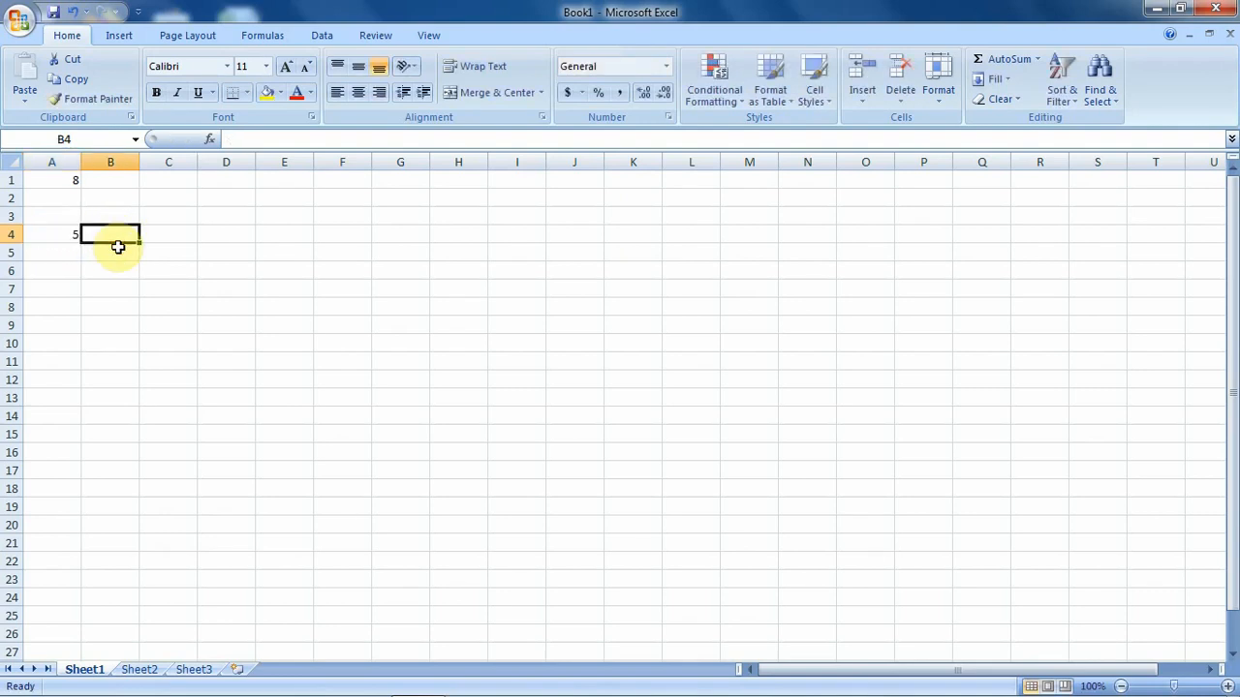
type("20")
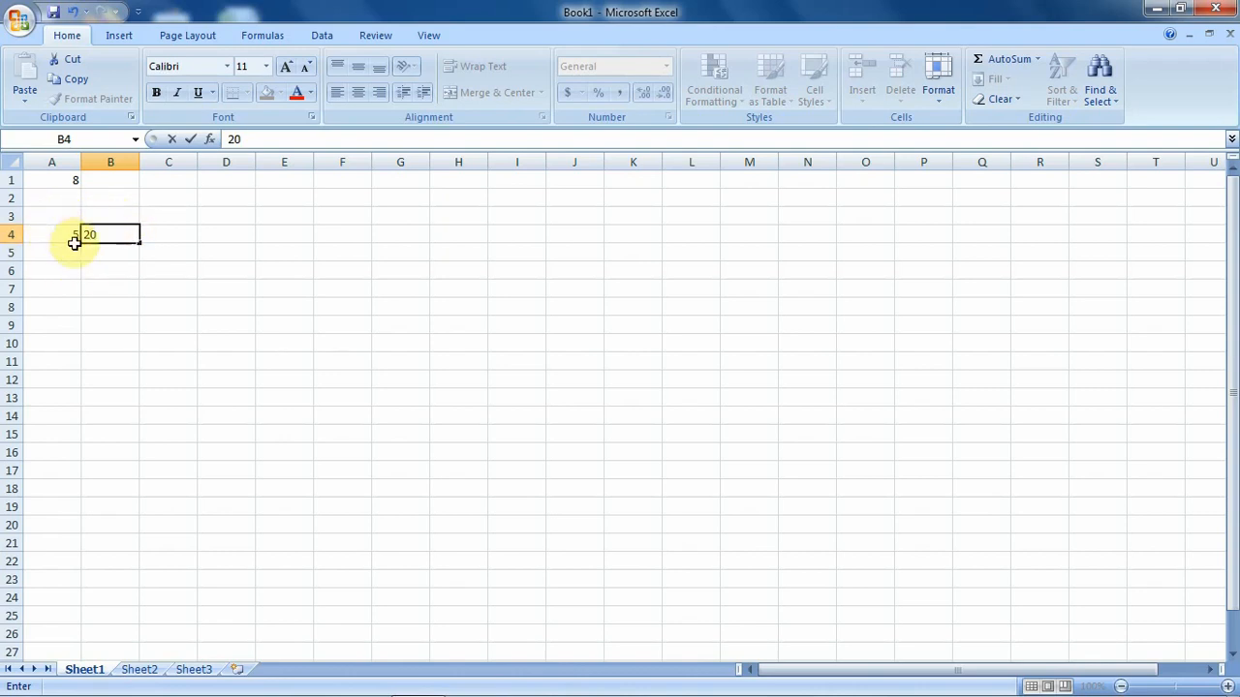
Multiply the two row 4 values in cell C4 with the formula =A4*B4, and select the cell to view its formula
left_click(175, 235)
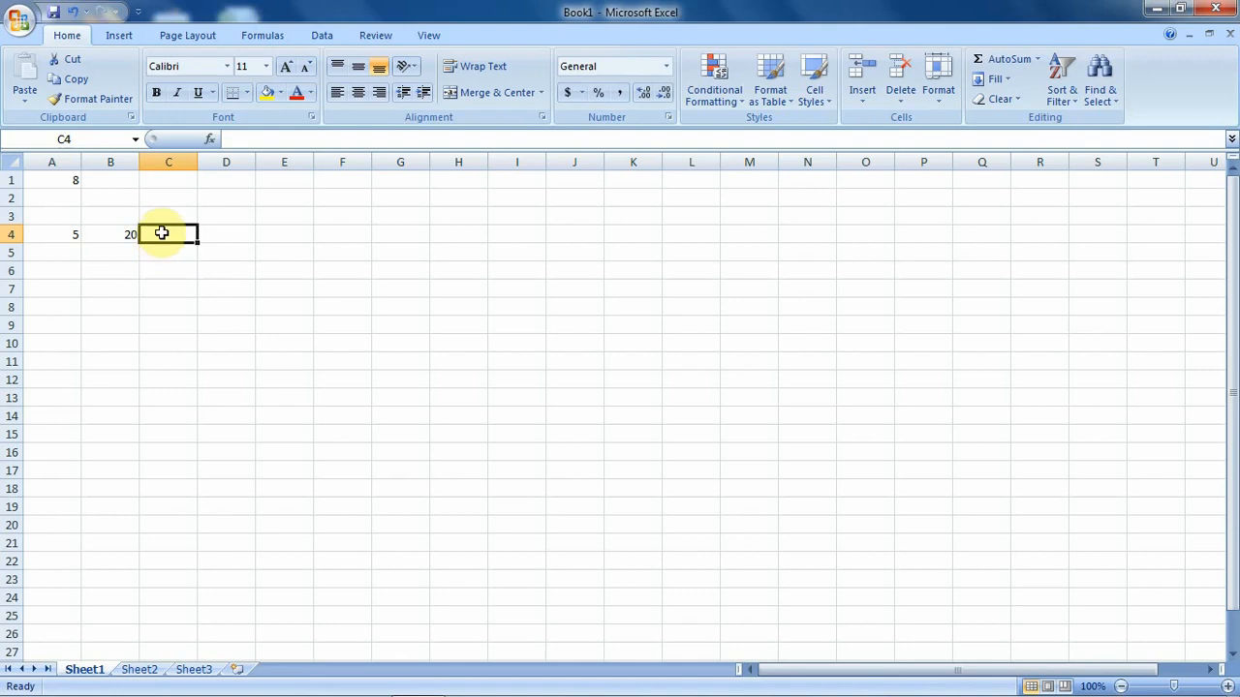
type("=")
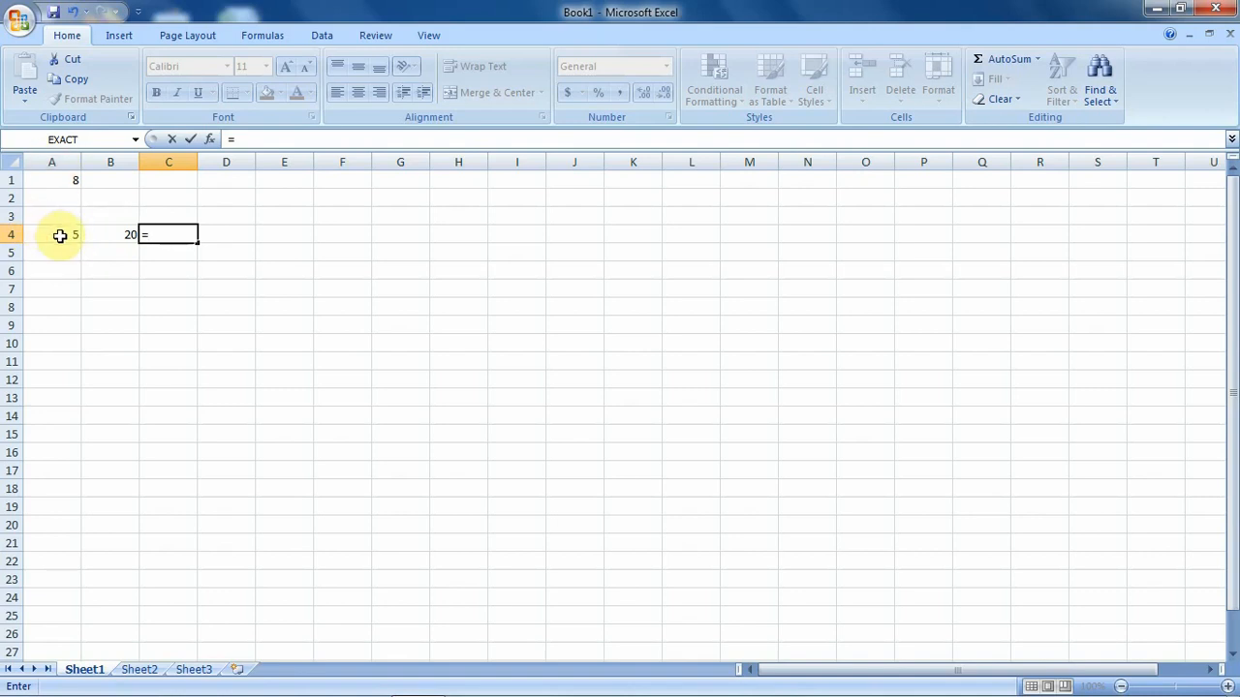
type("a")
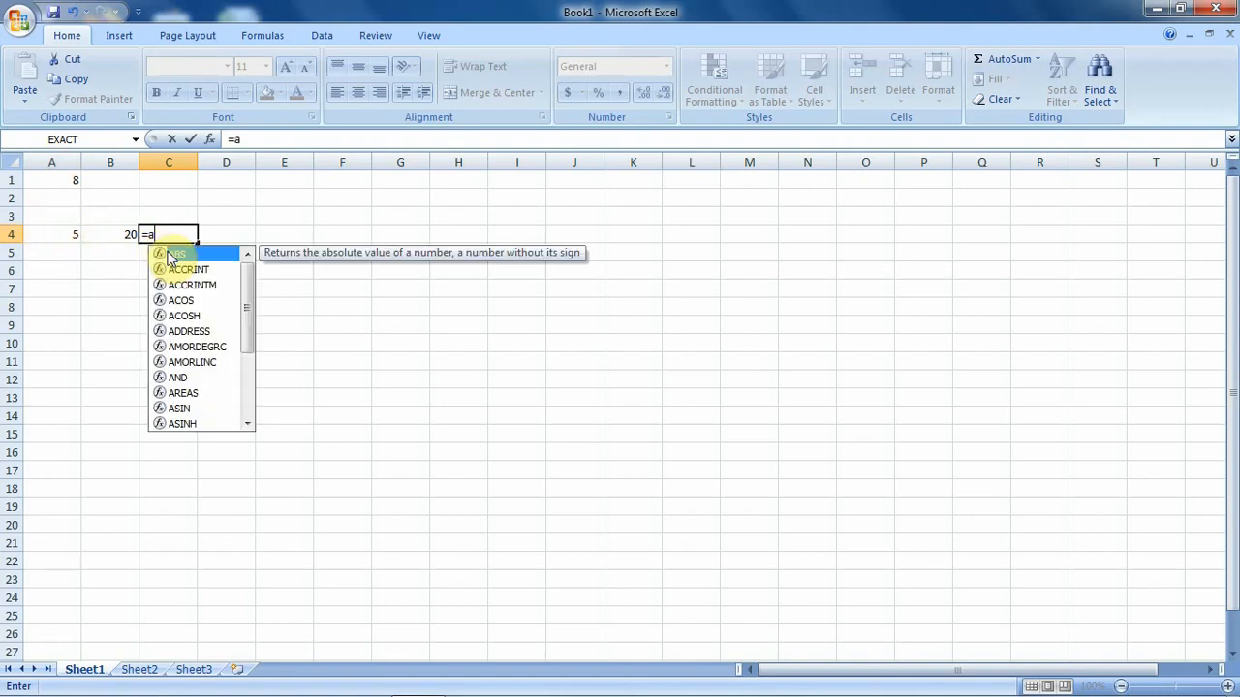
type("4*")
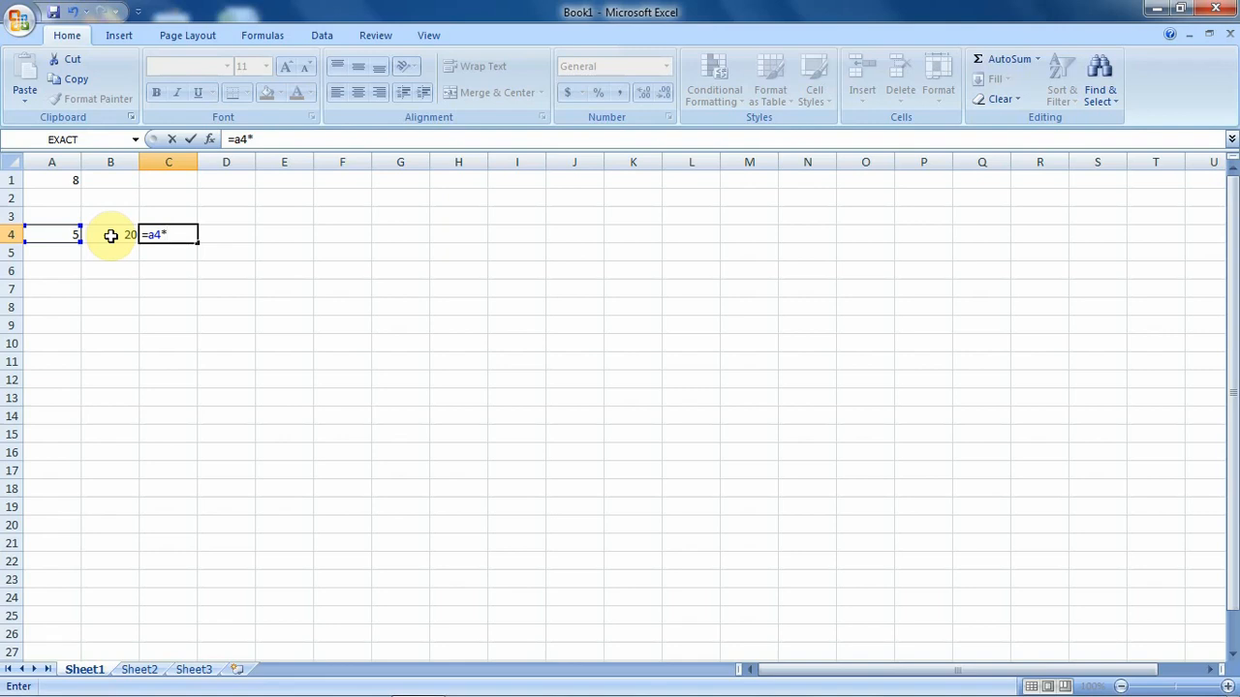
type("b")
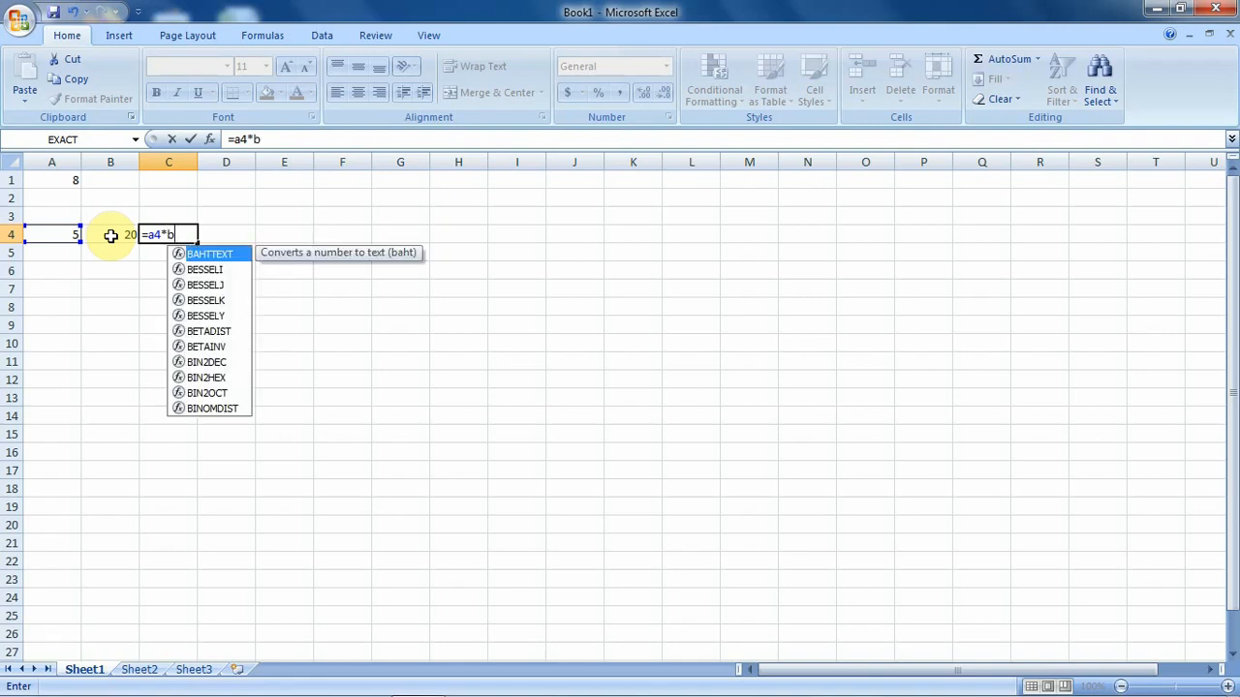
type("4")
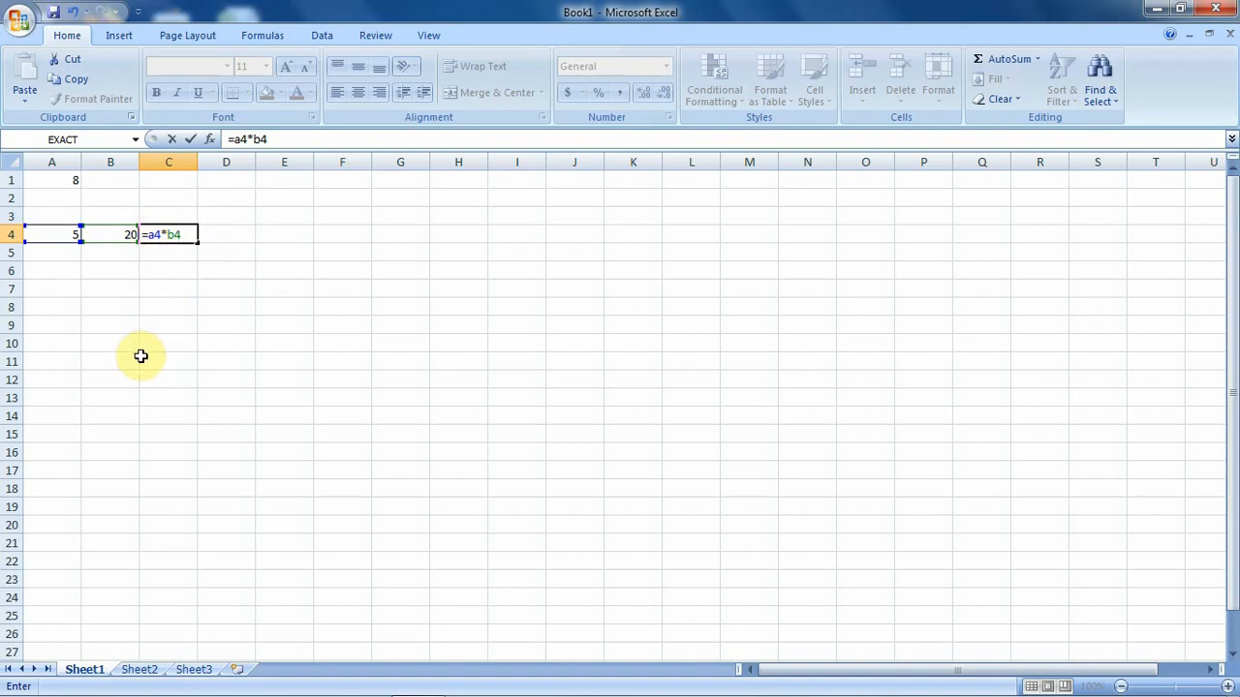
key("Return")
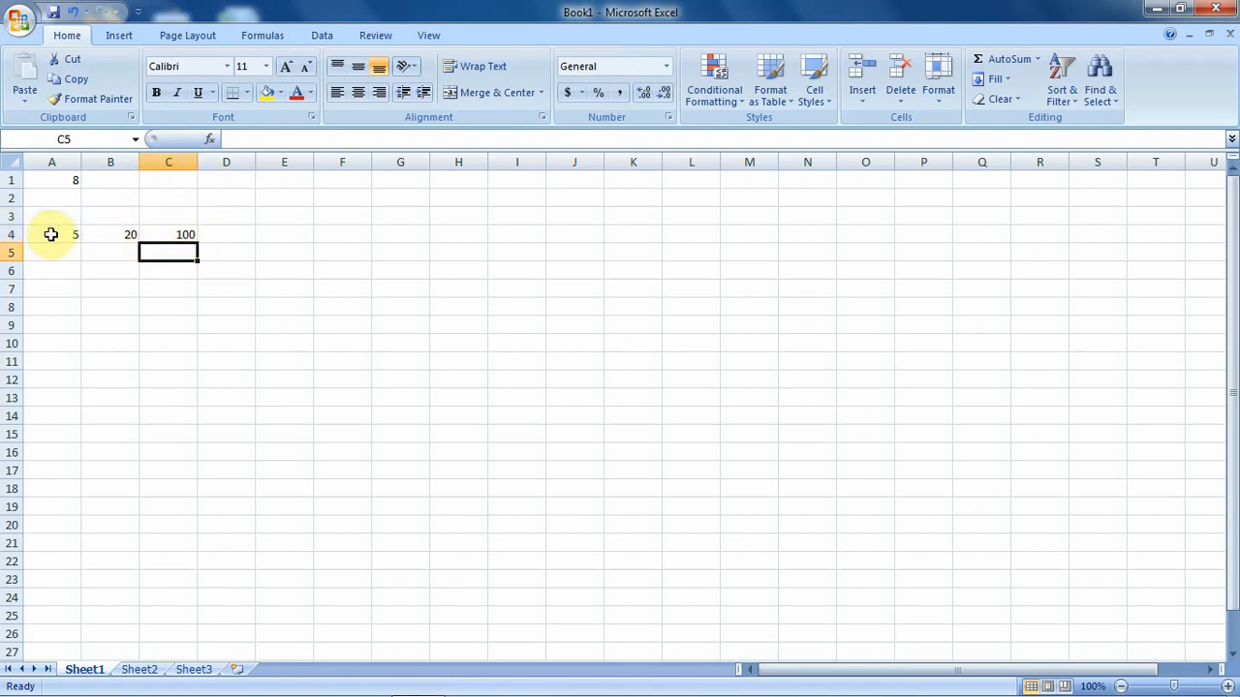
left_click(160, 233)
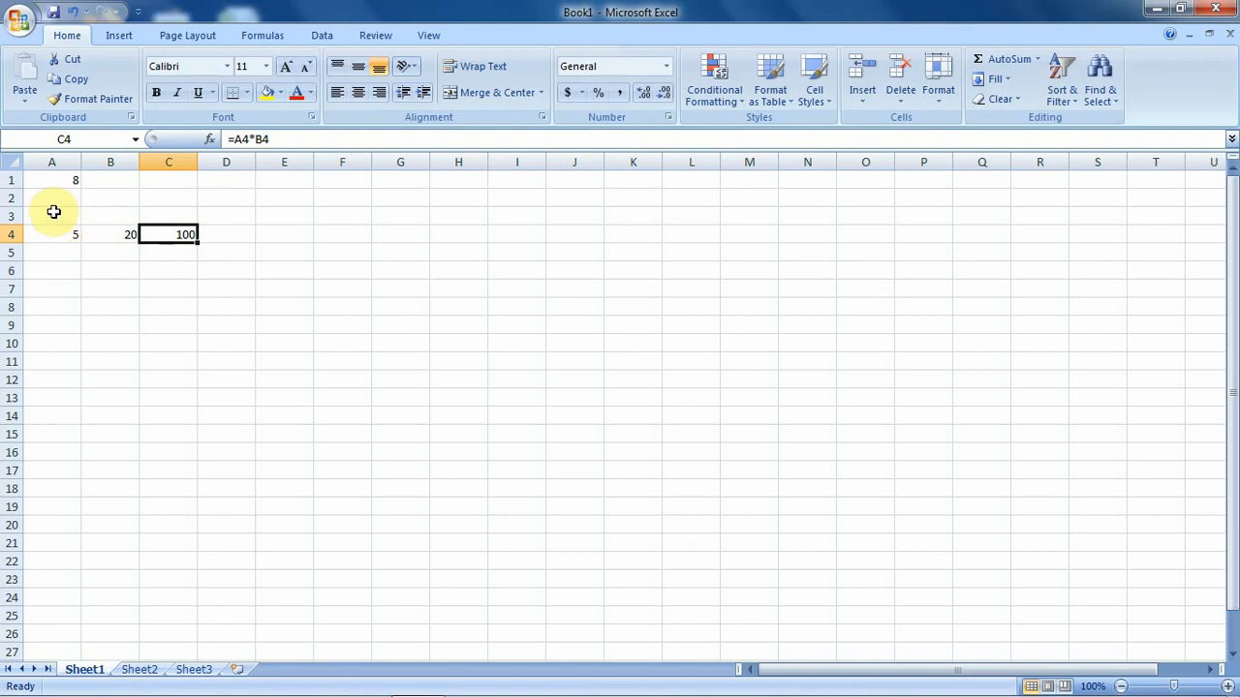
Enter the row labels "job A", "job B" and "Total income" in cells A6 to A8
left_click(49, 270)
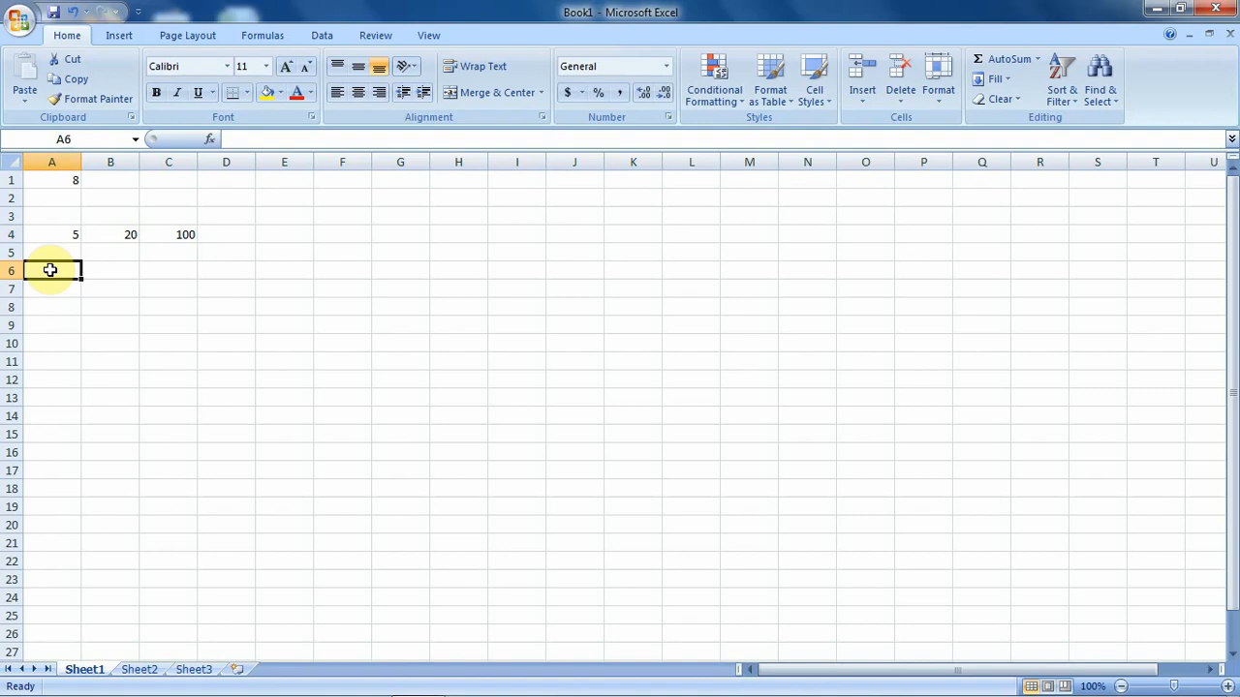
type("job A")
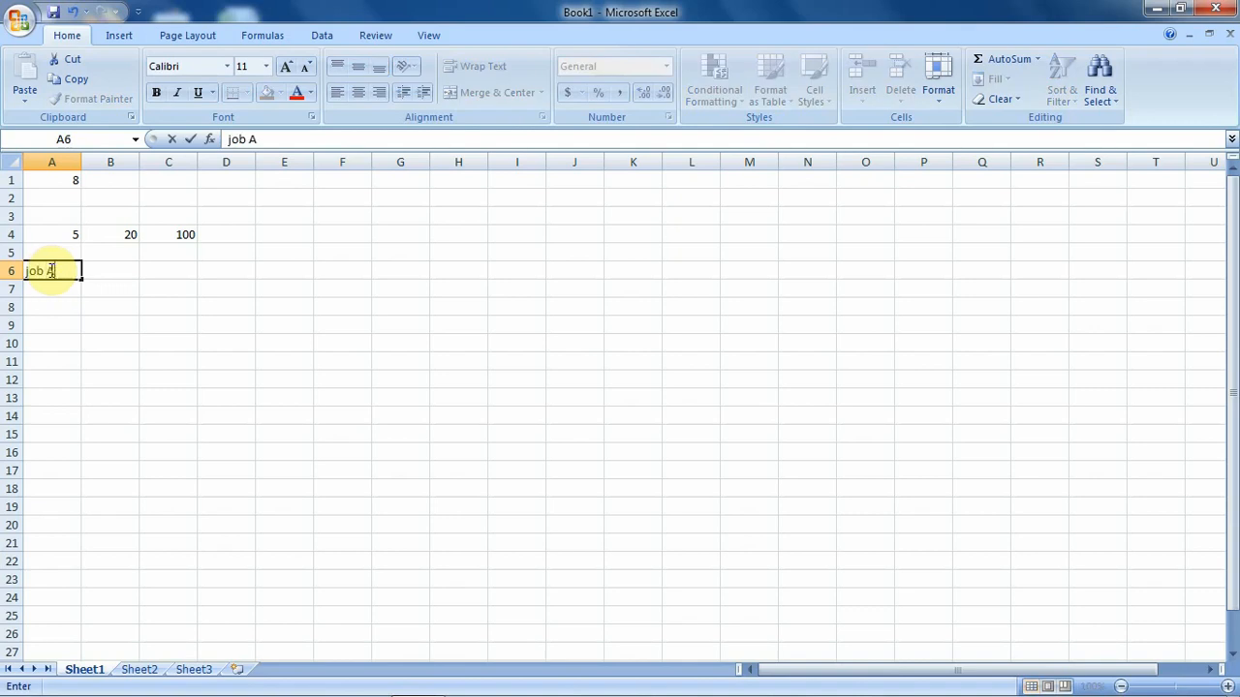
key("Return")
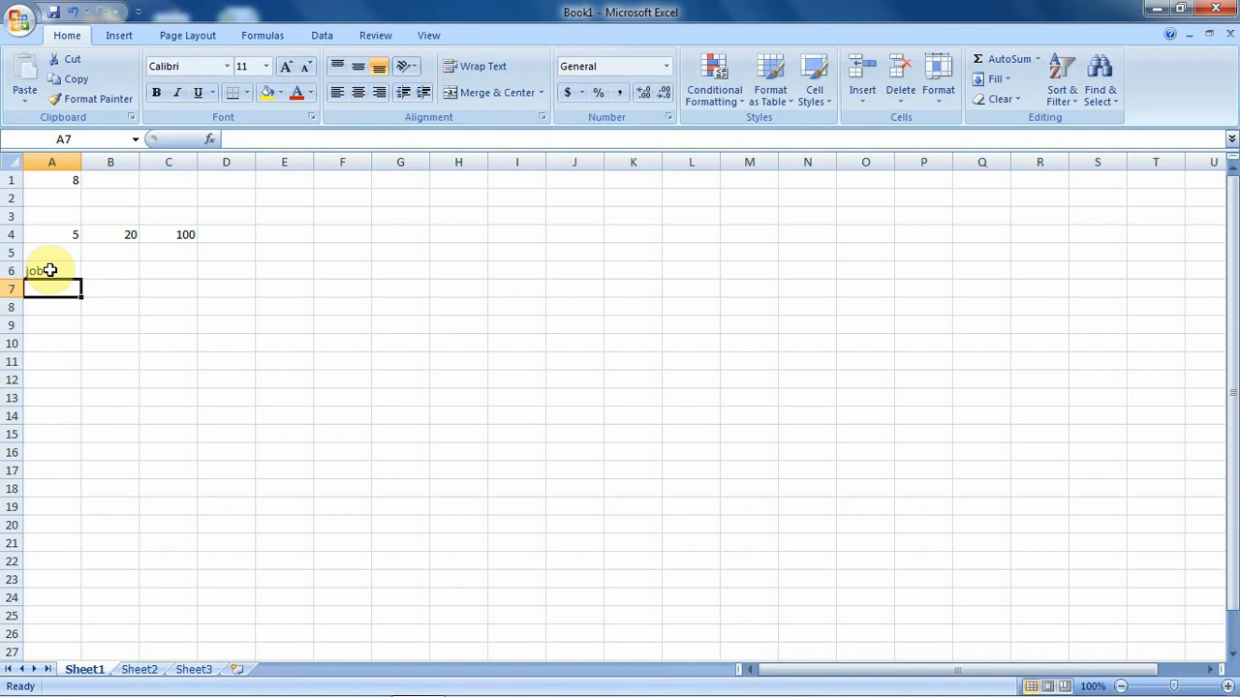
type("jo")
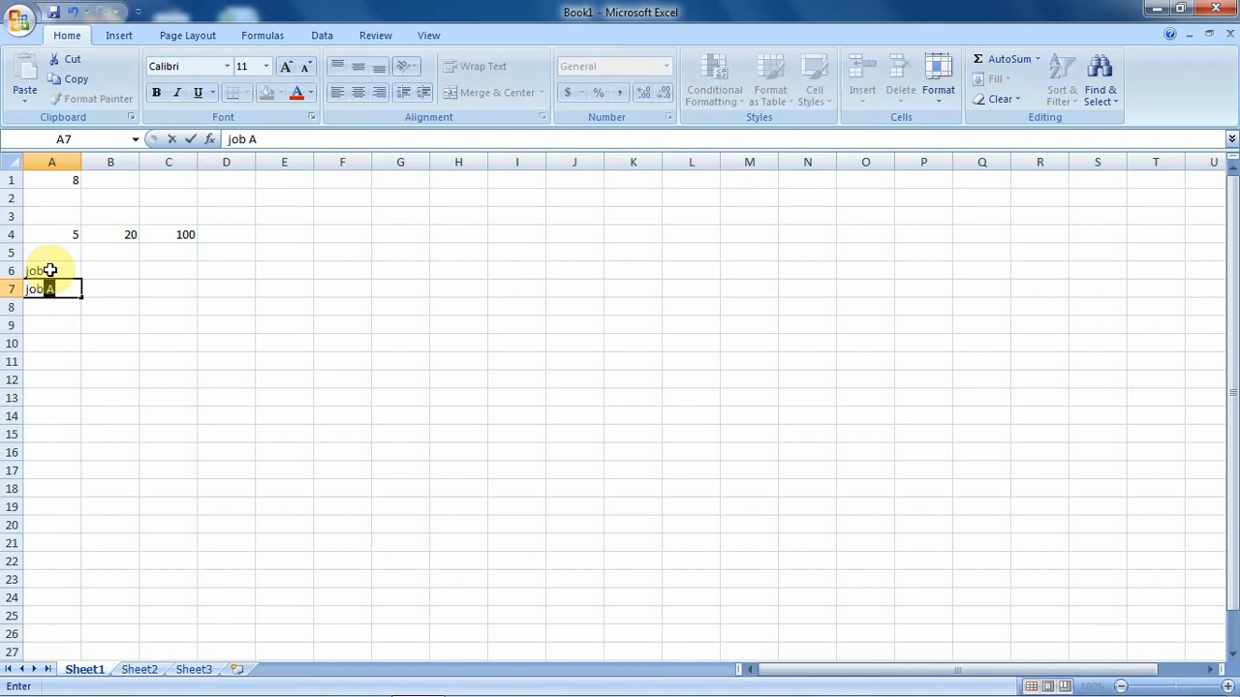
type("b B")
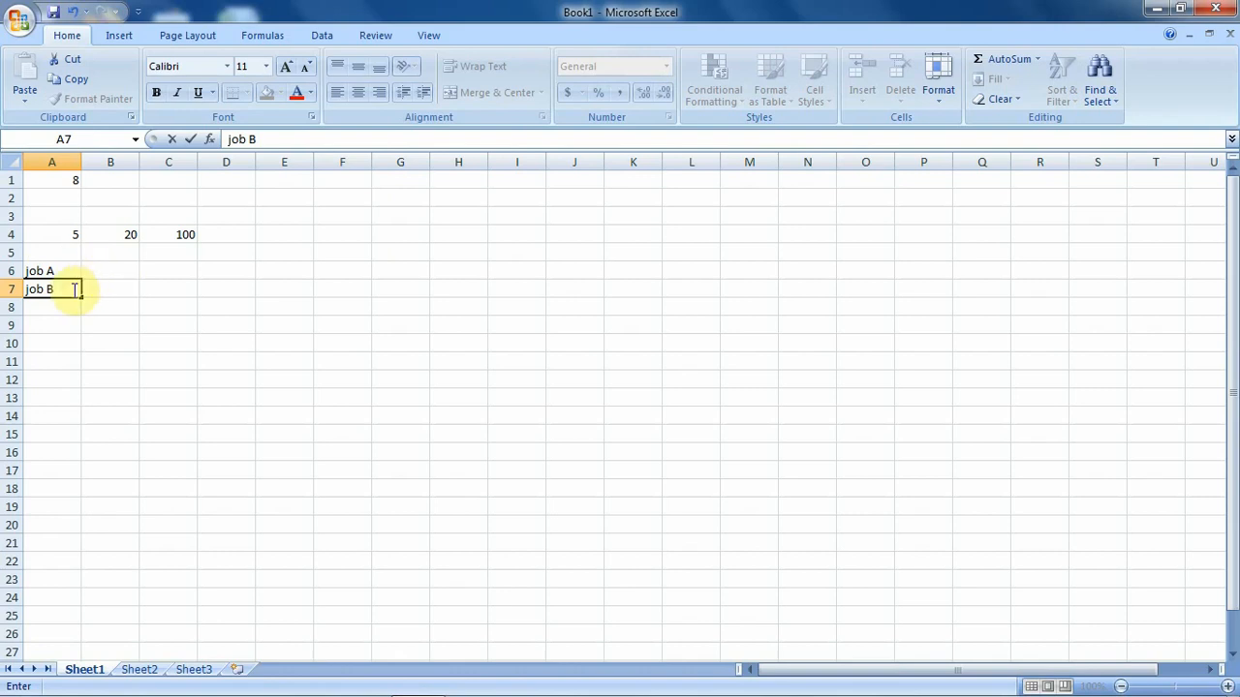
key("Return")
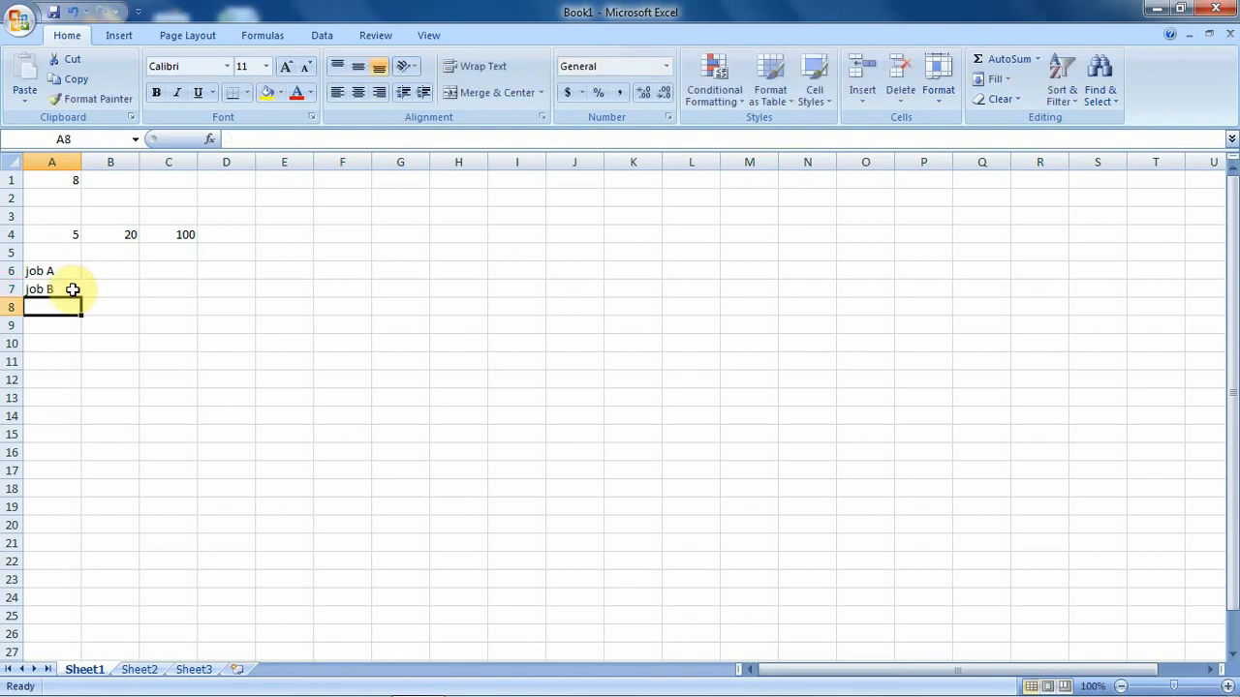
type("T")
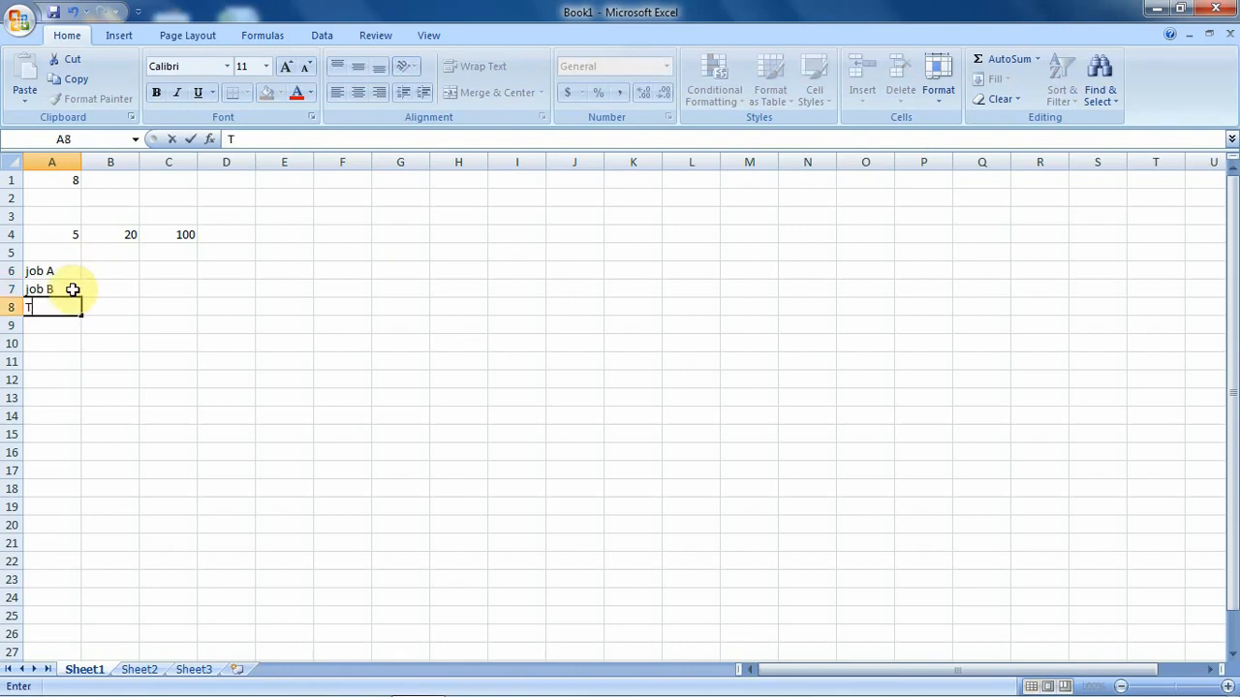
type("otal inco")
type("me")
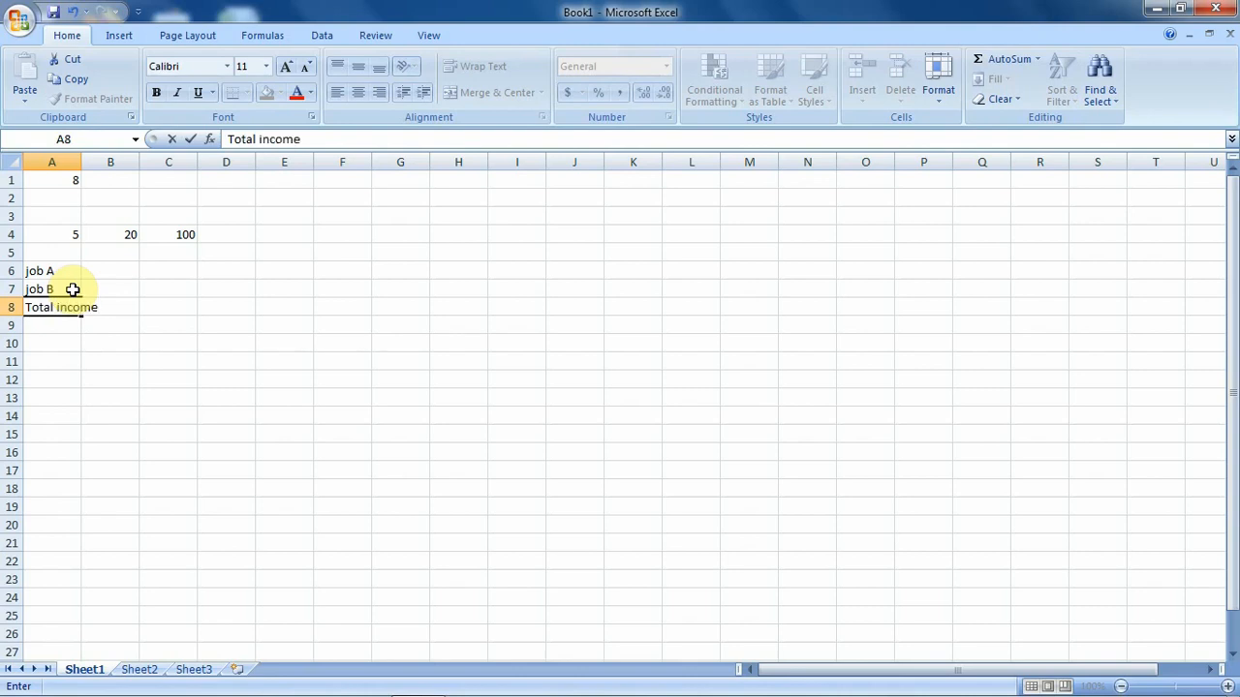
key("Return")
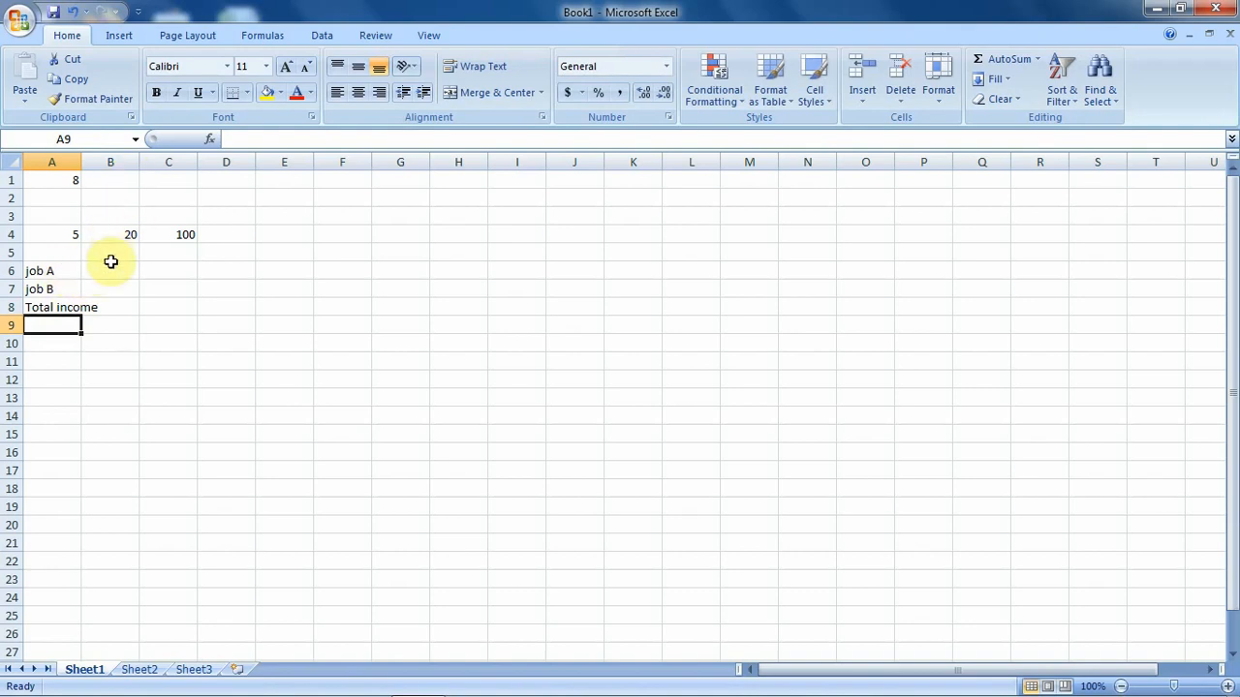
Enter 350000 for job A in B6 and 200000 for job B in B7, and auto-fit column A to its longest label
left_click(103, 273)
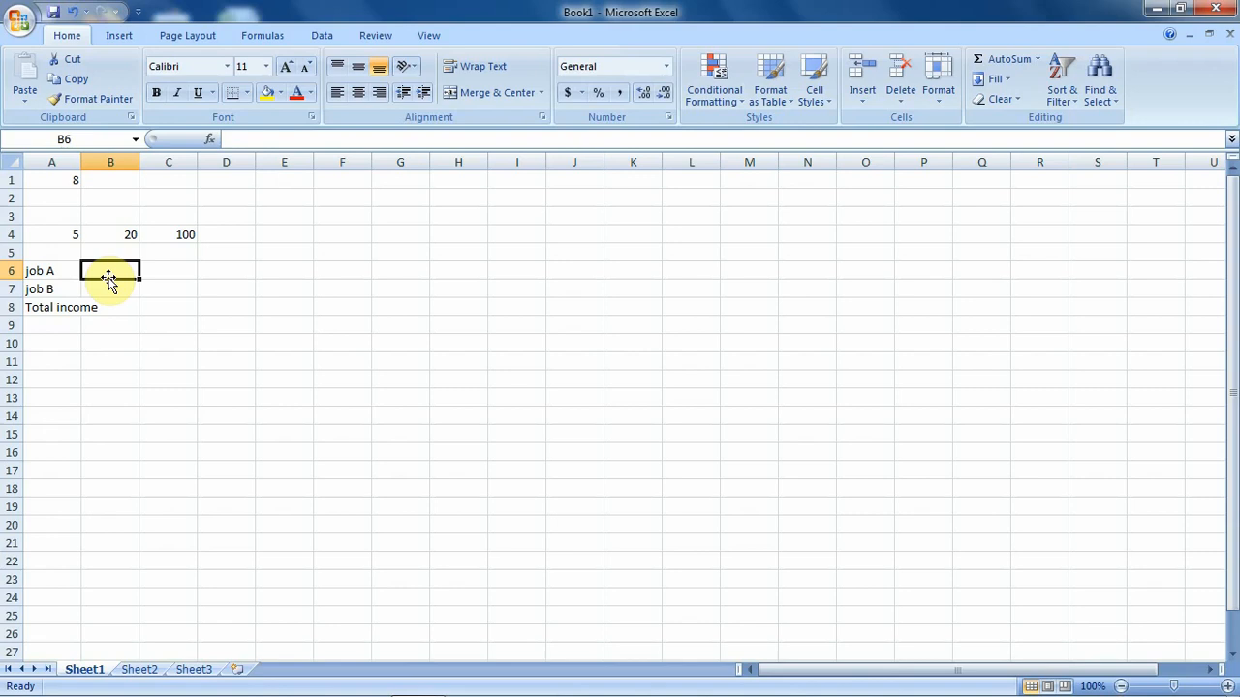
type("35")
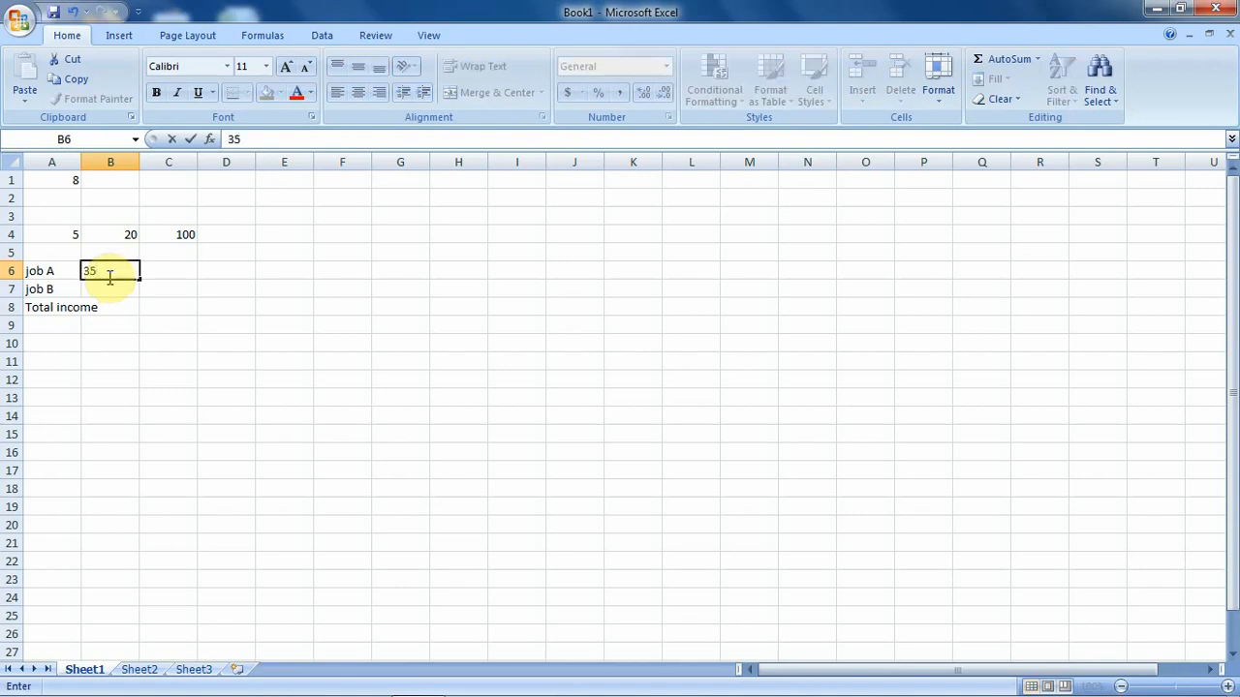
type("0000")
key("Return")
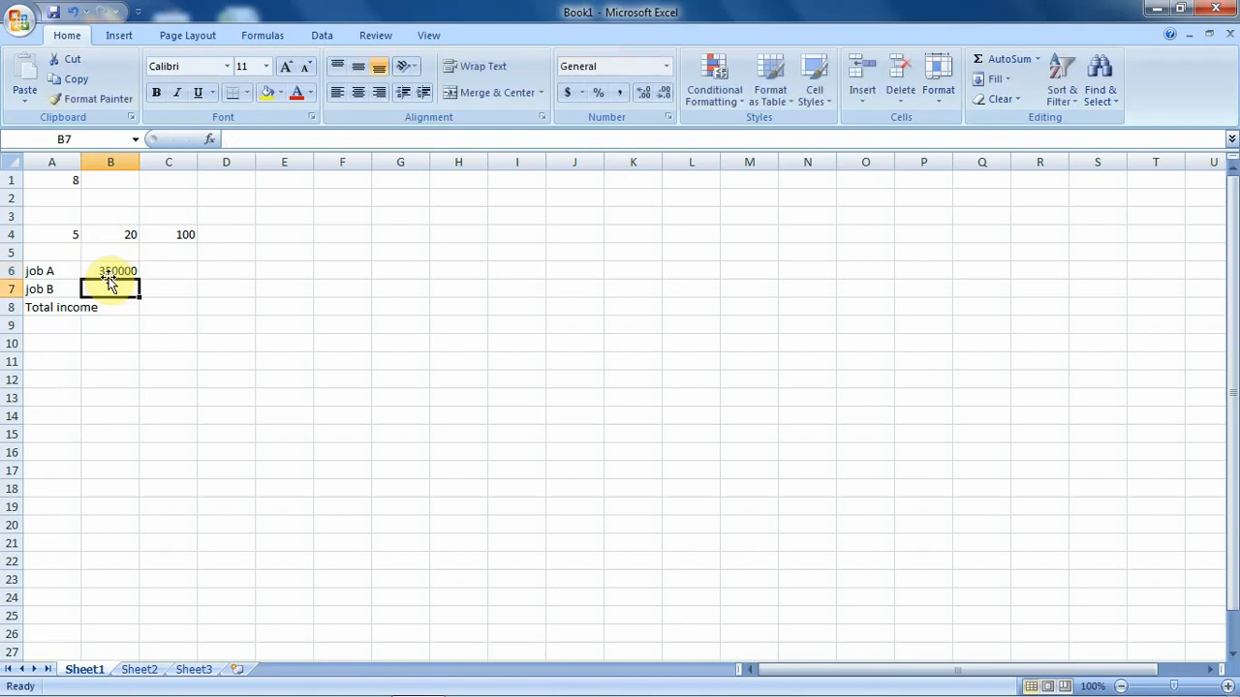
type("200")
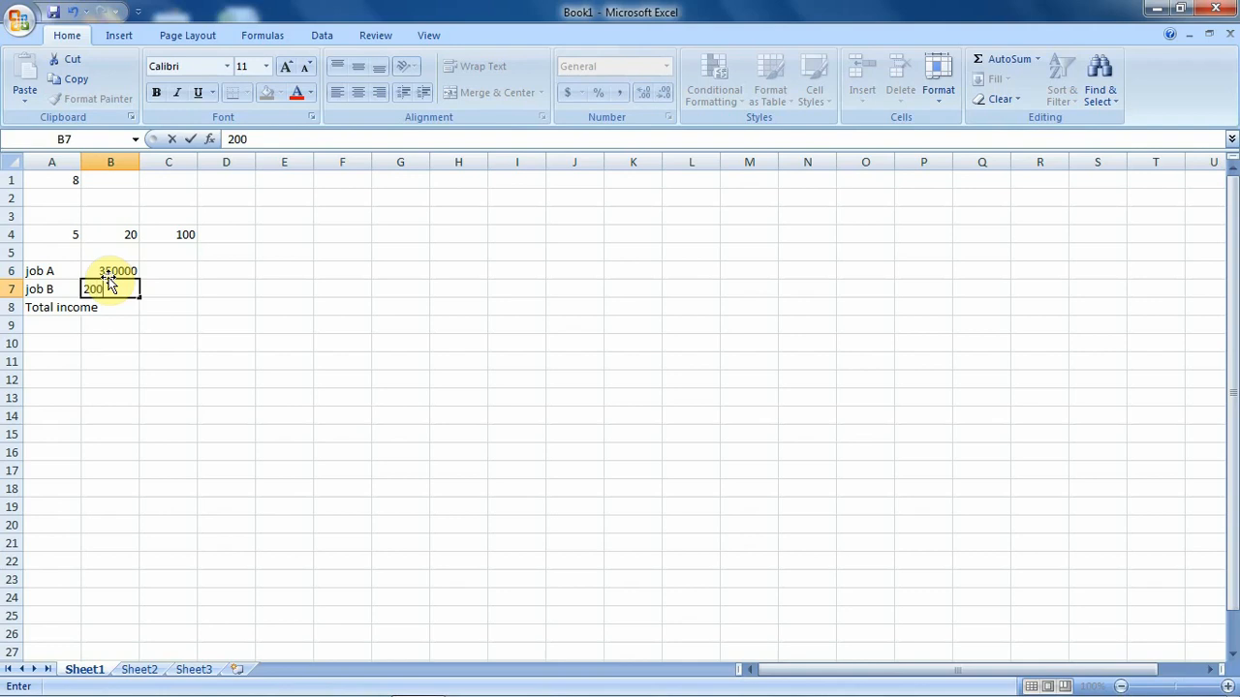
type("000")
key("Return")
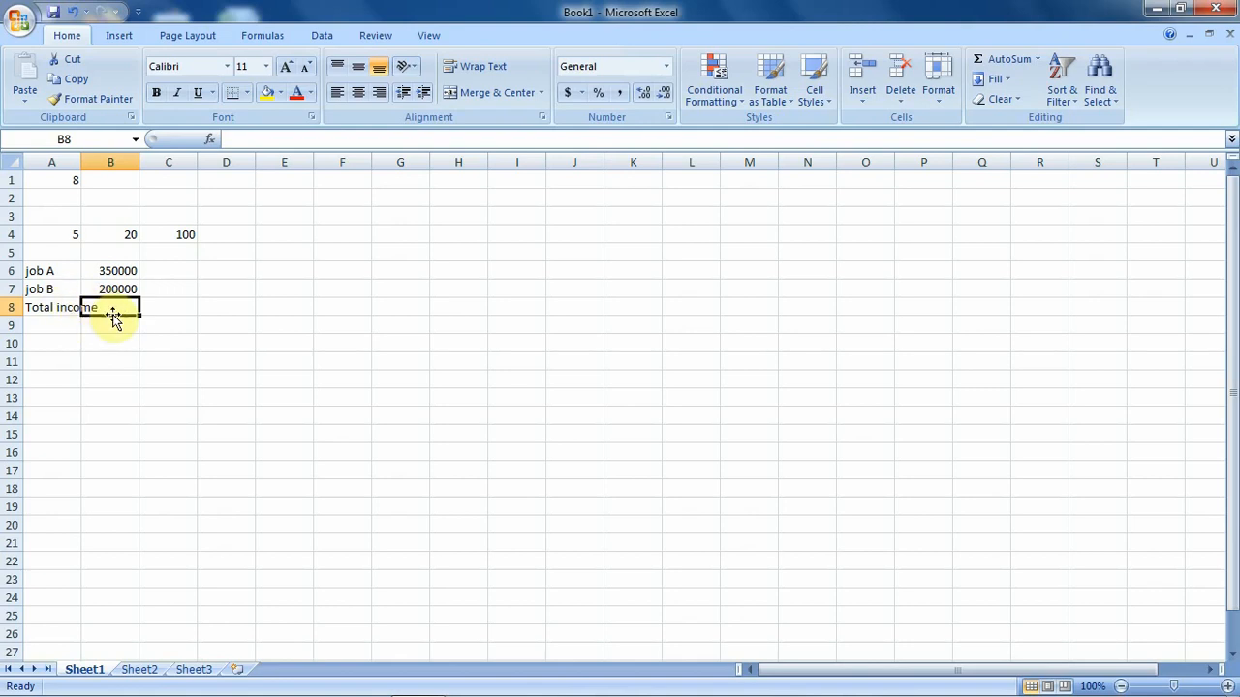
double_click(81, 162)
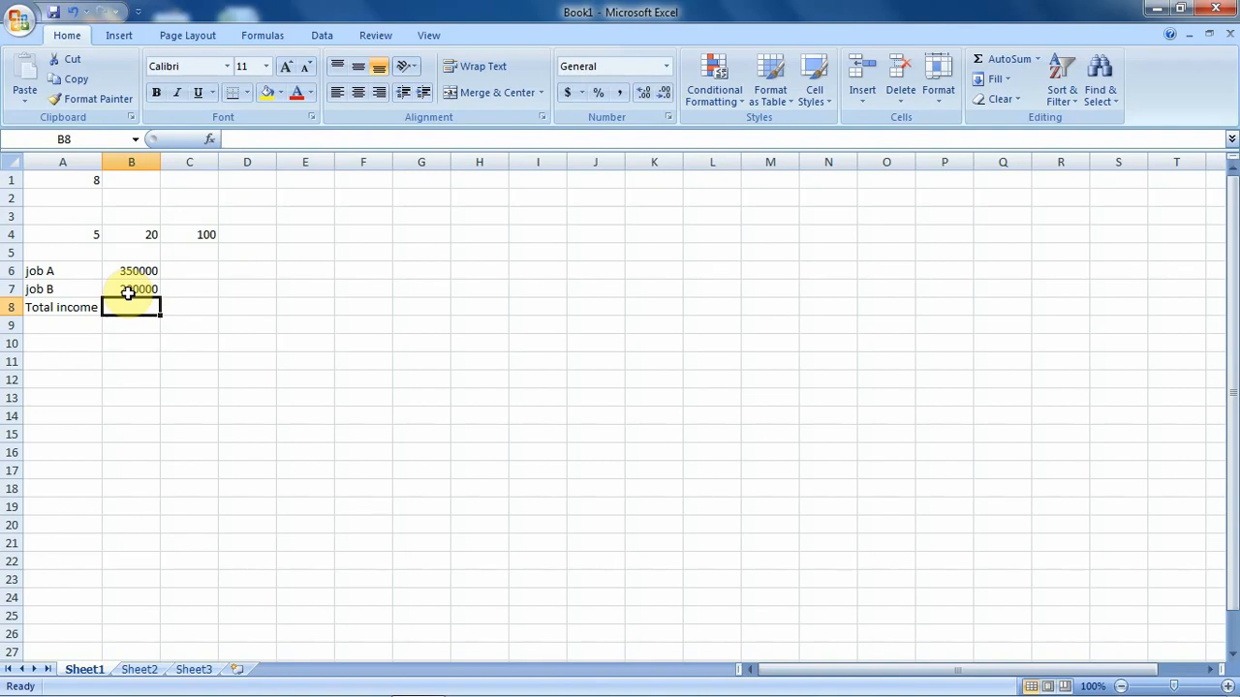
Apply the Accounting number format with the UGX currency symbol to the job A and job B amounts in B6:B7
left_click(127, 269)
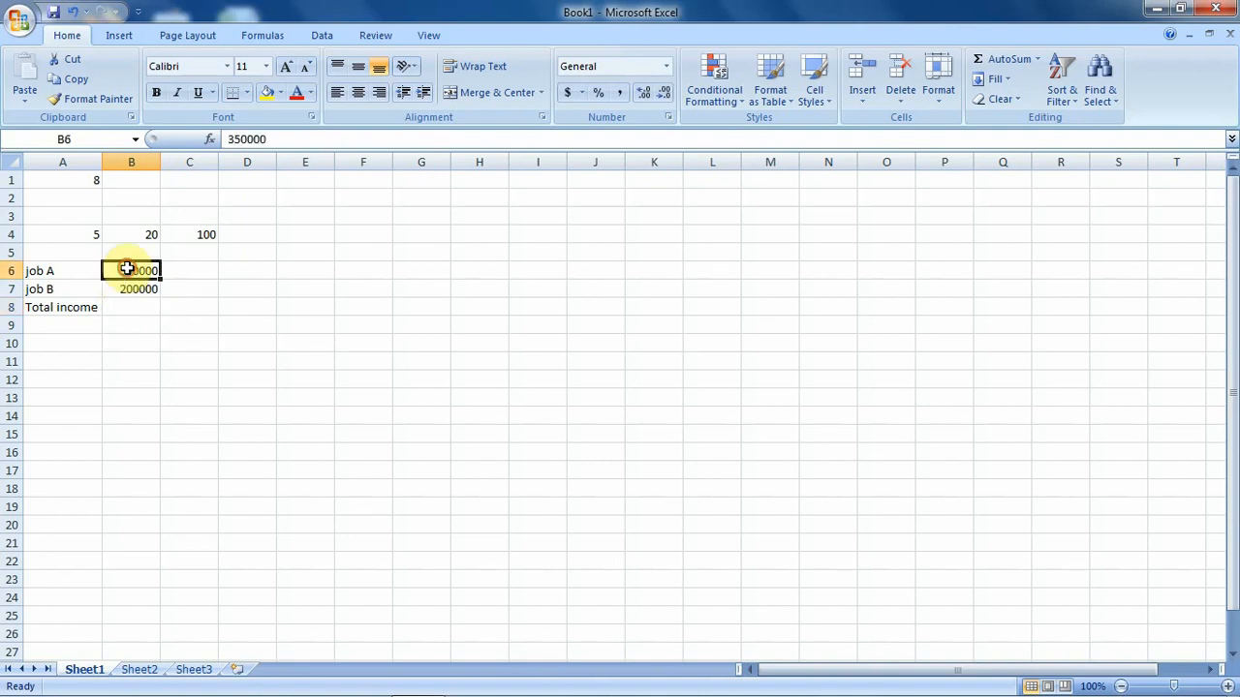
left_click_drag(127, 270, 131, 287)
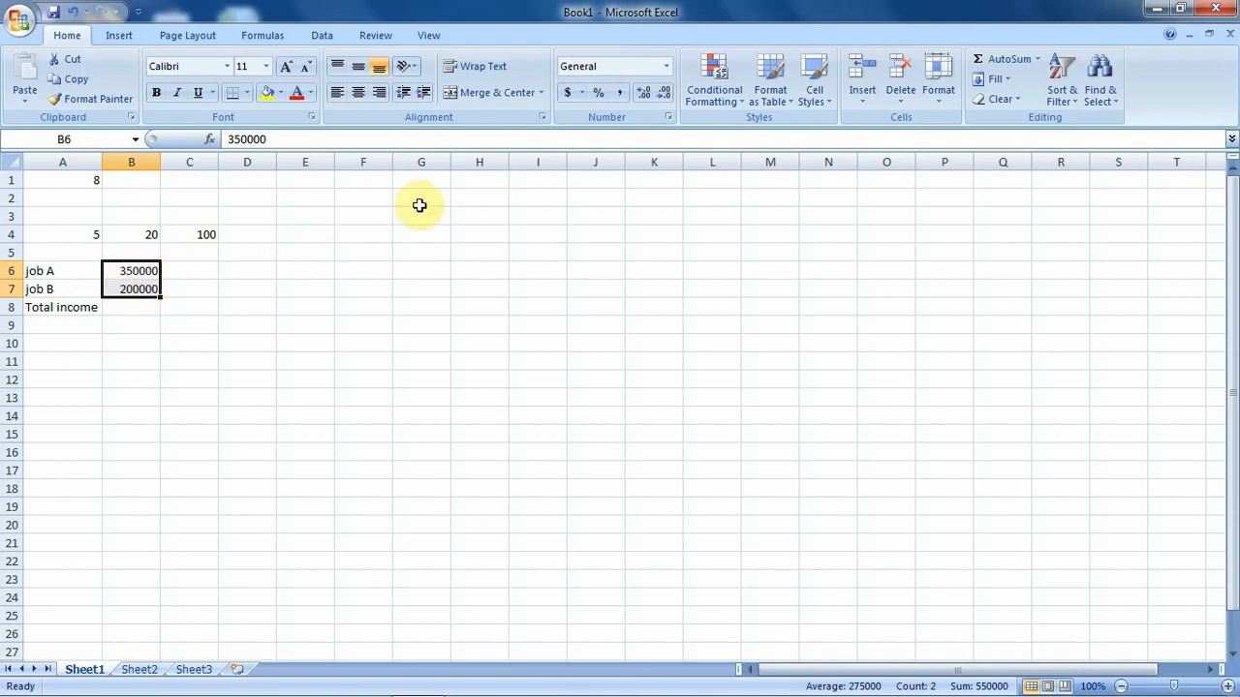
left_click(583, 93)
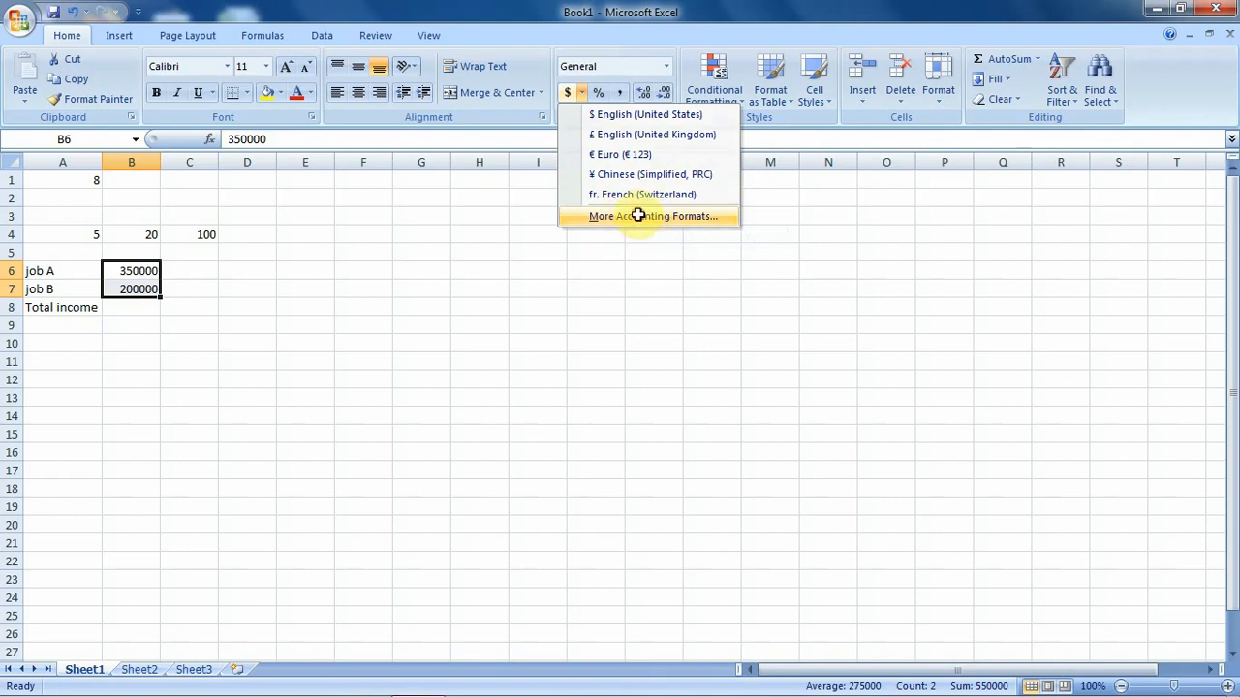
left_click(639, 215)
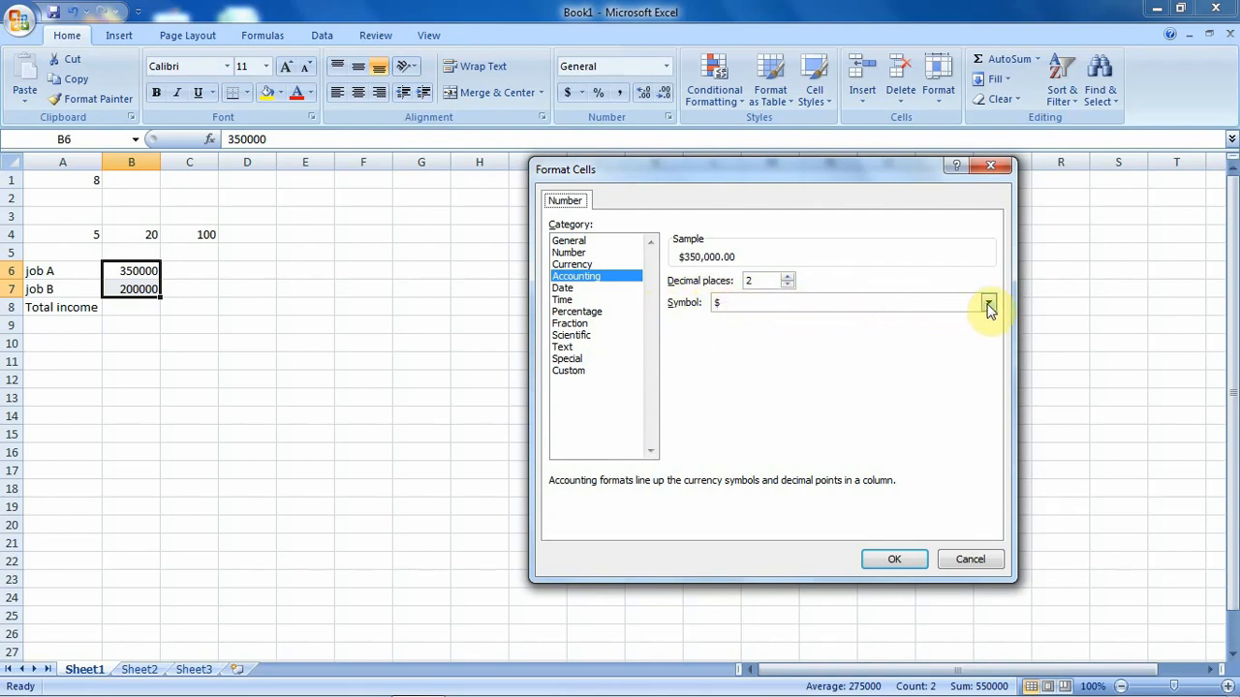
left_click(870, 308)
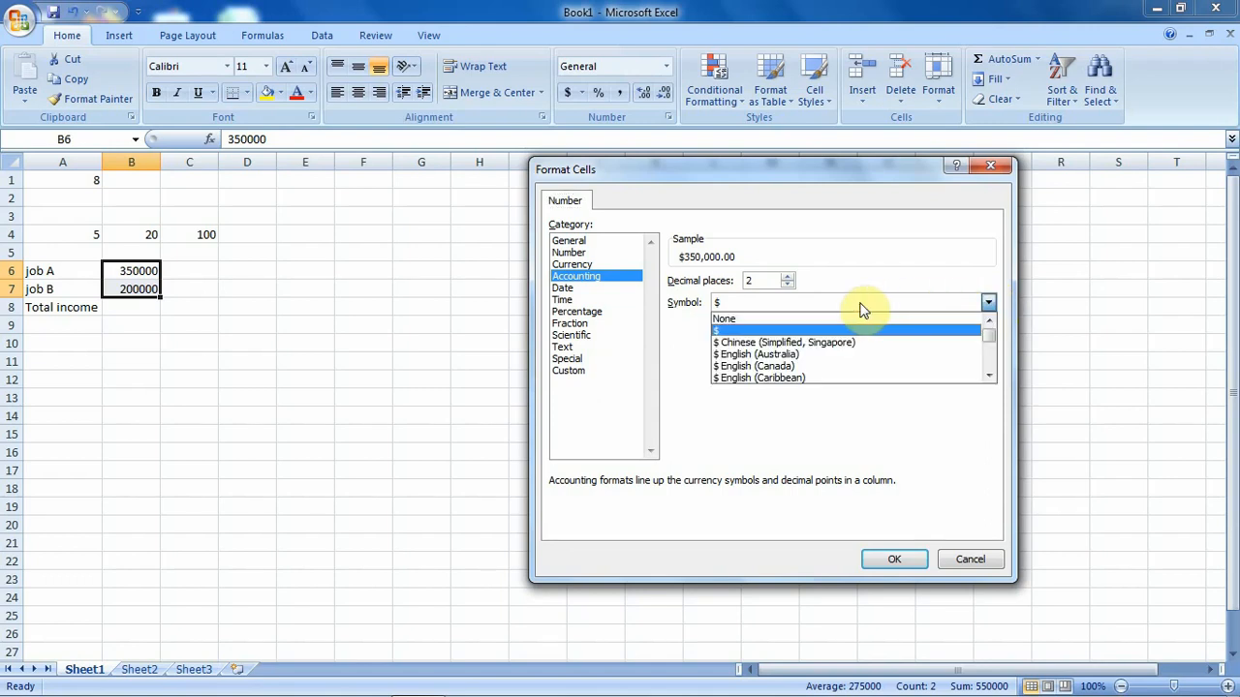
key("u")
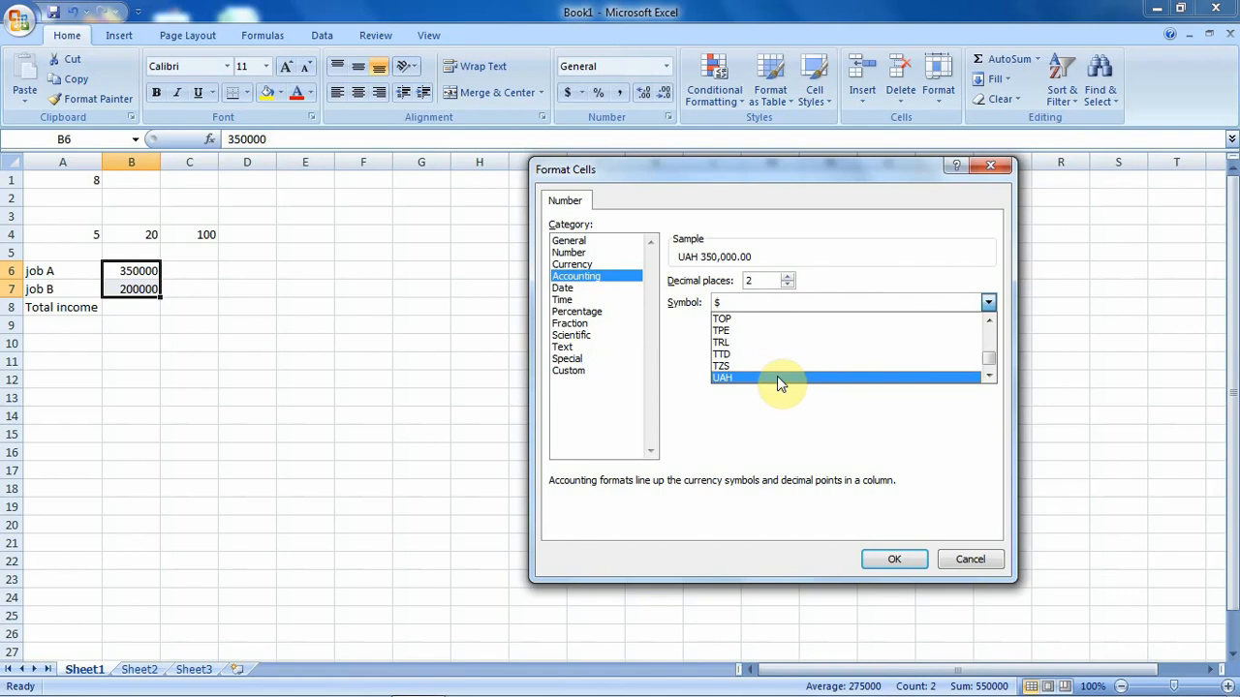
left_click(989, 377)
left_click(989, 377)
left_click(989, 377)
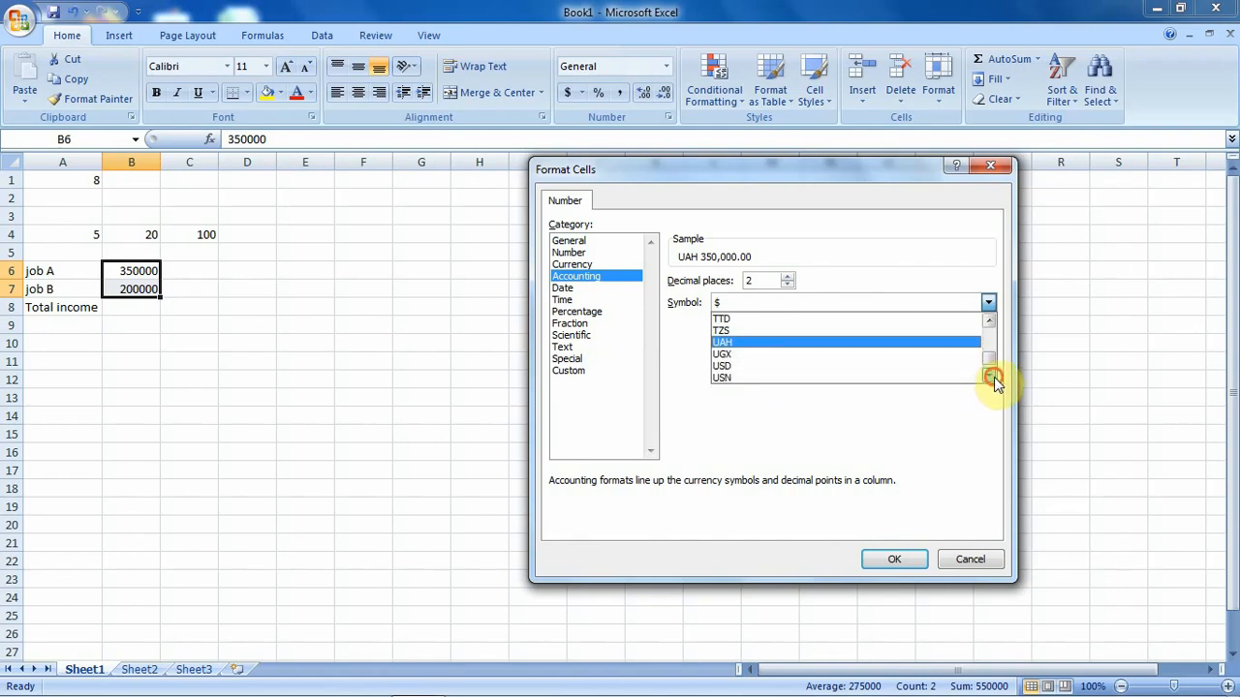
left_click(763, 357)
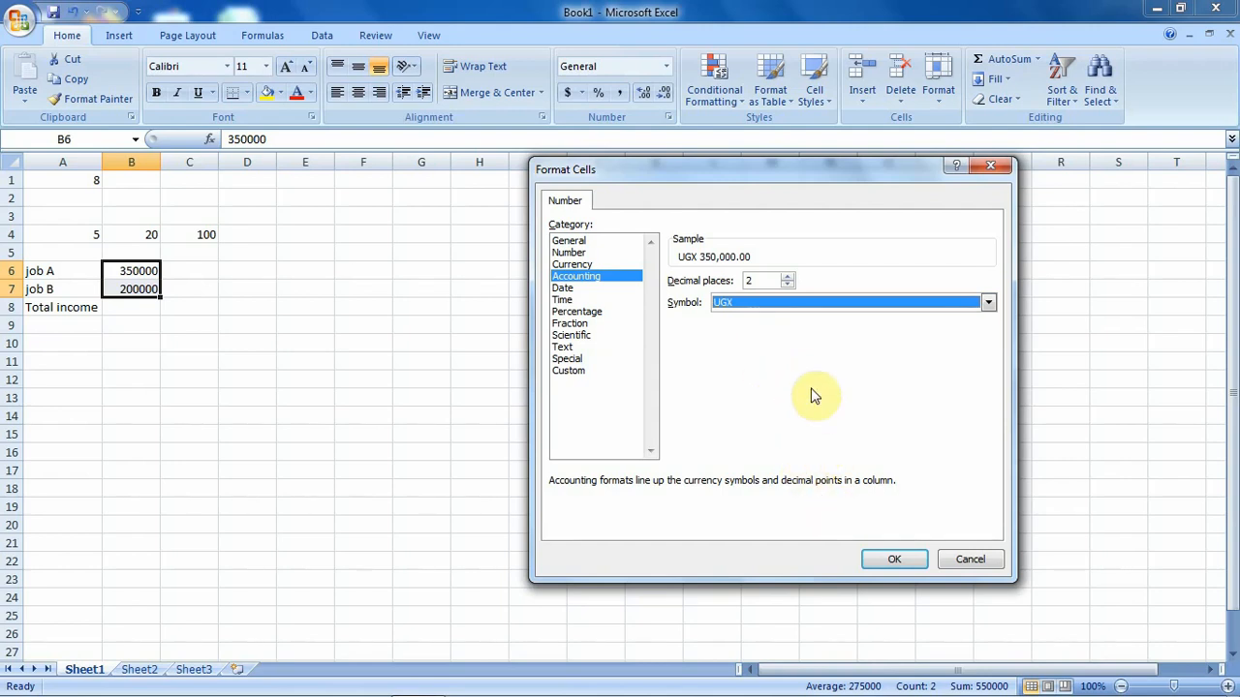
Set the accounting format's decimal places to 0 and apply it to the selected amounts
left_click(788, 285)
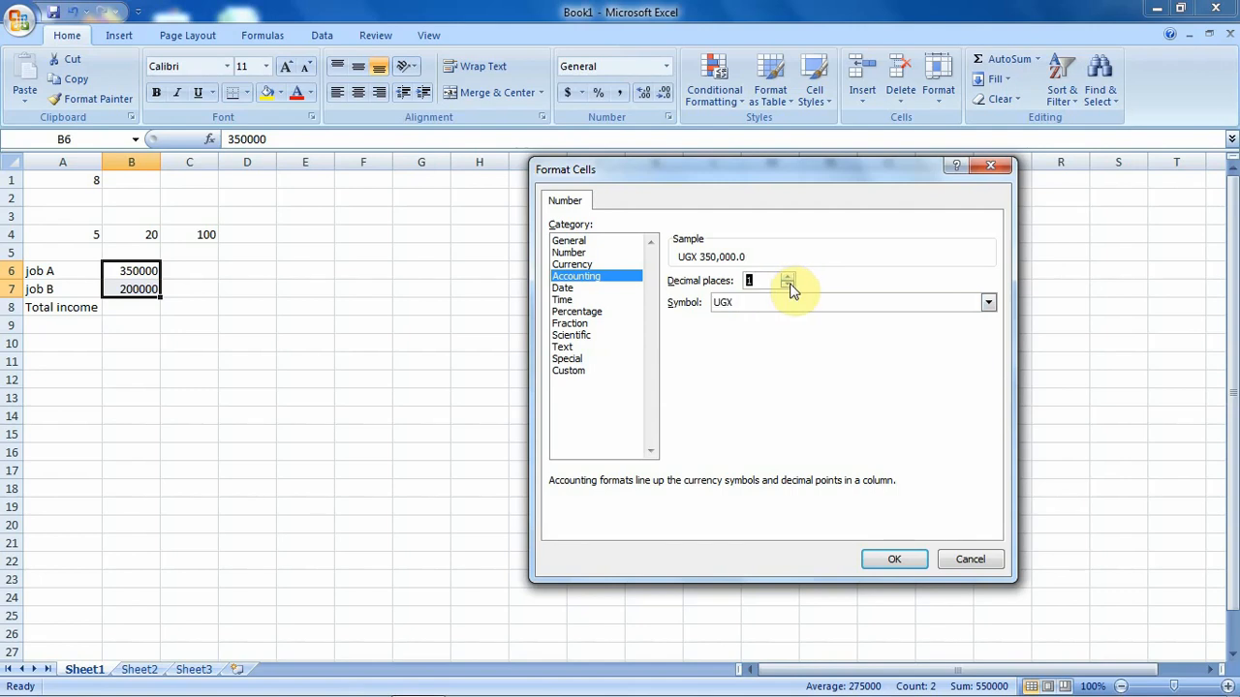
left_click(787, 285)
left_click(896, 558)
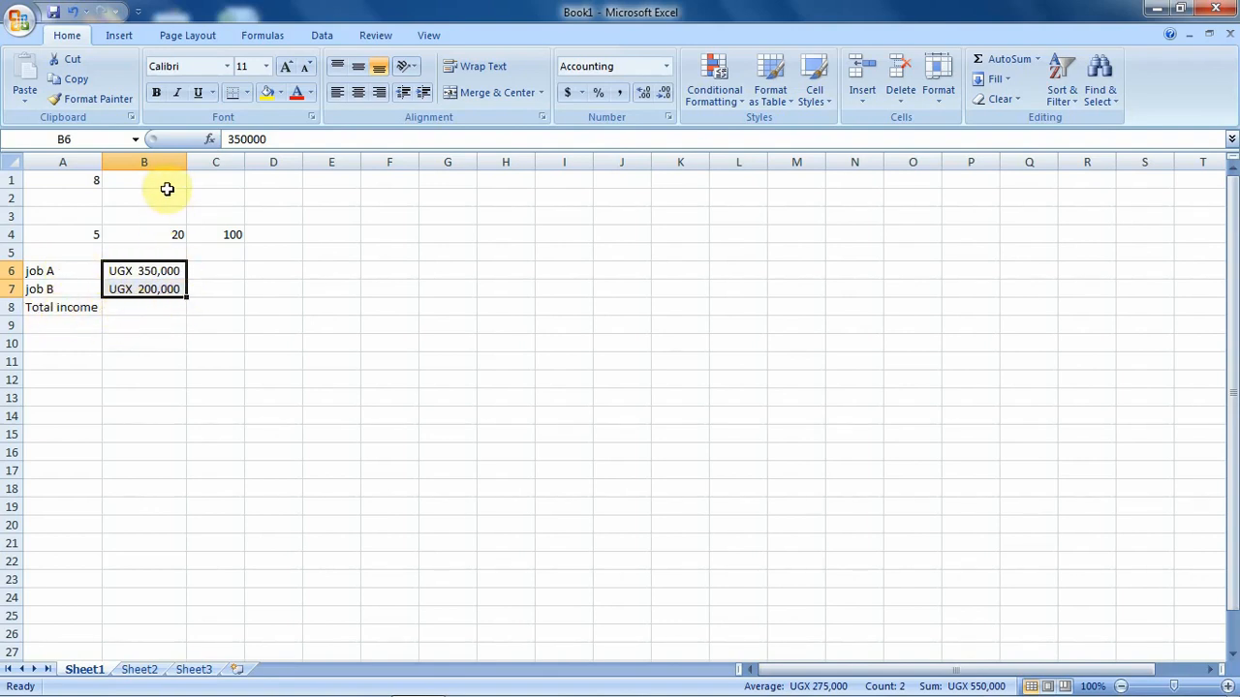
Add the two job amounts in cell B8 with the formula =B6+B7, and select the cell to view its formula
left_click(134, 309)
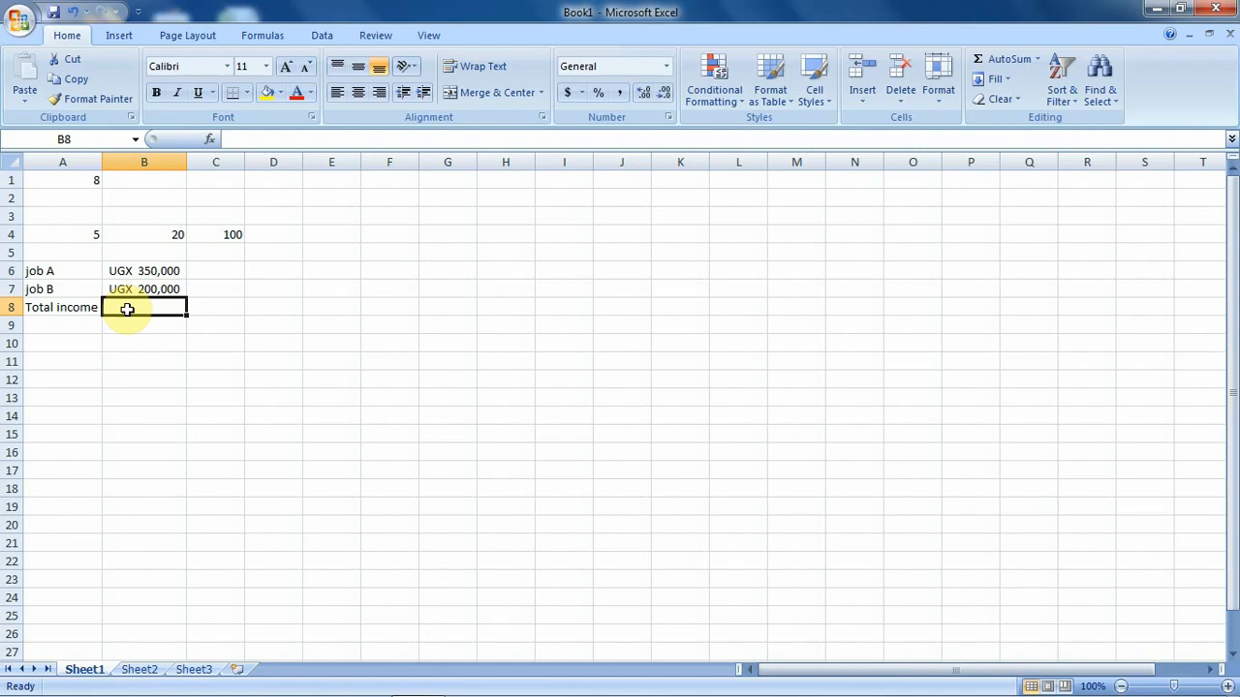
type("=")
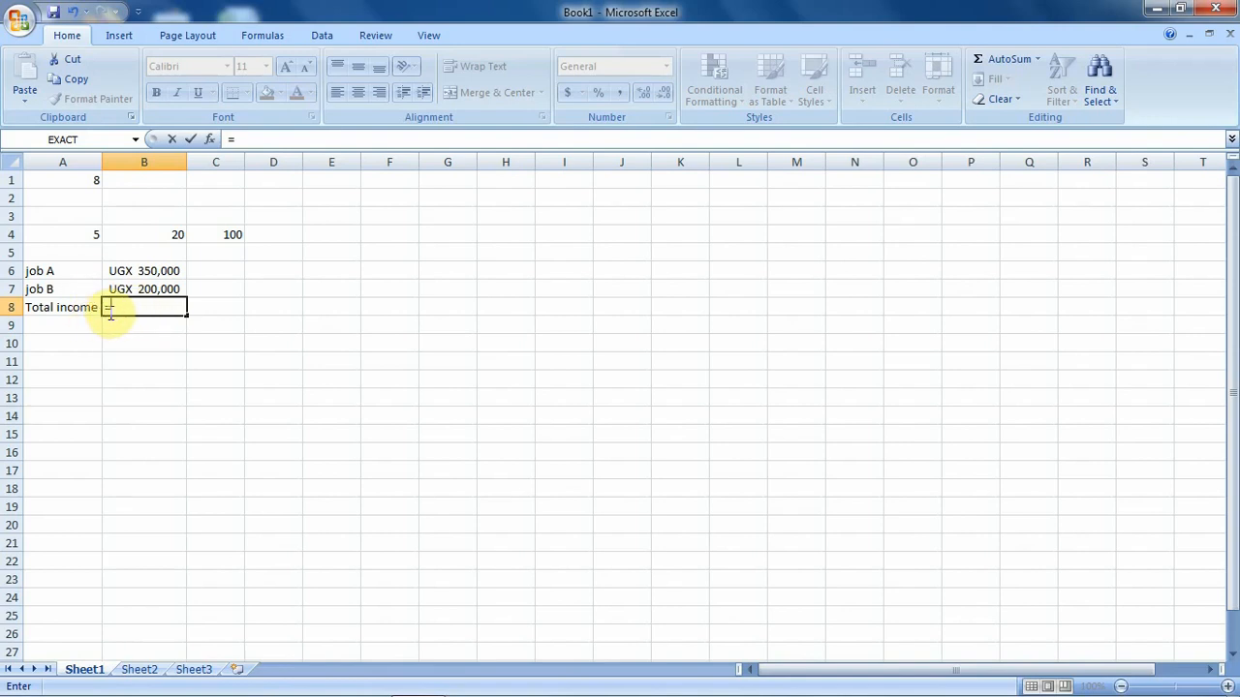
left_click(143, 267)
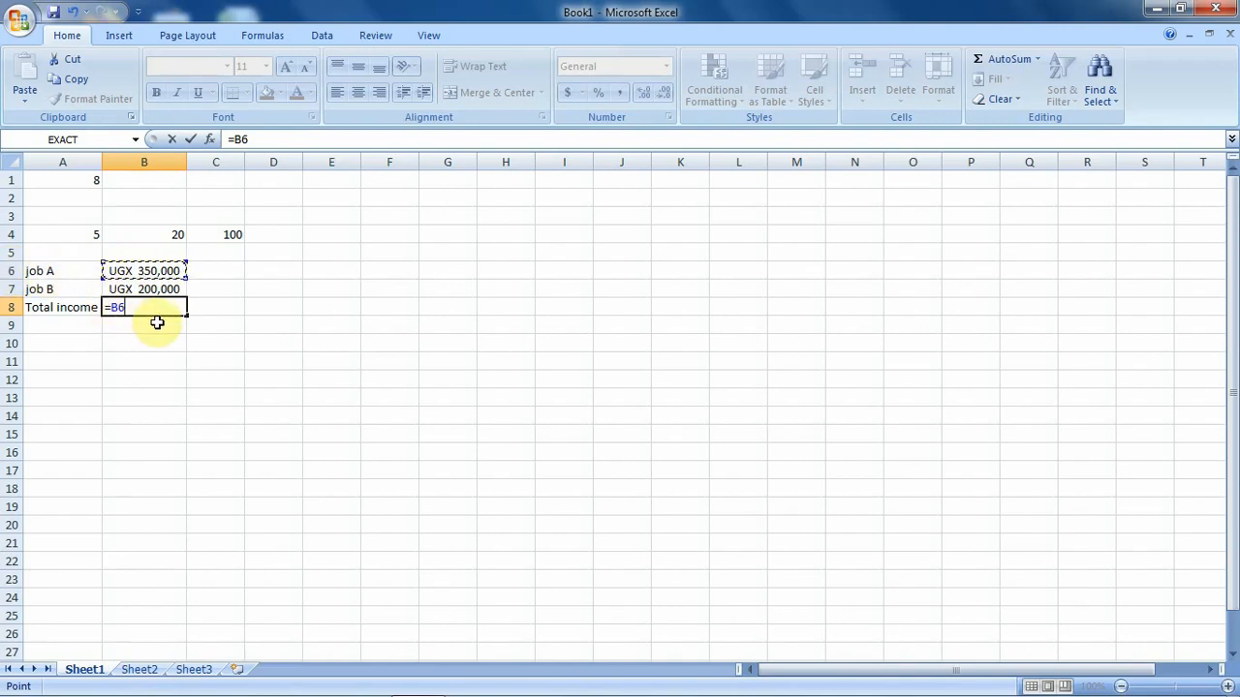
type("+")
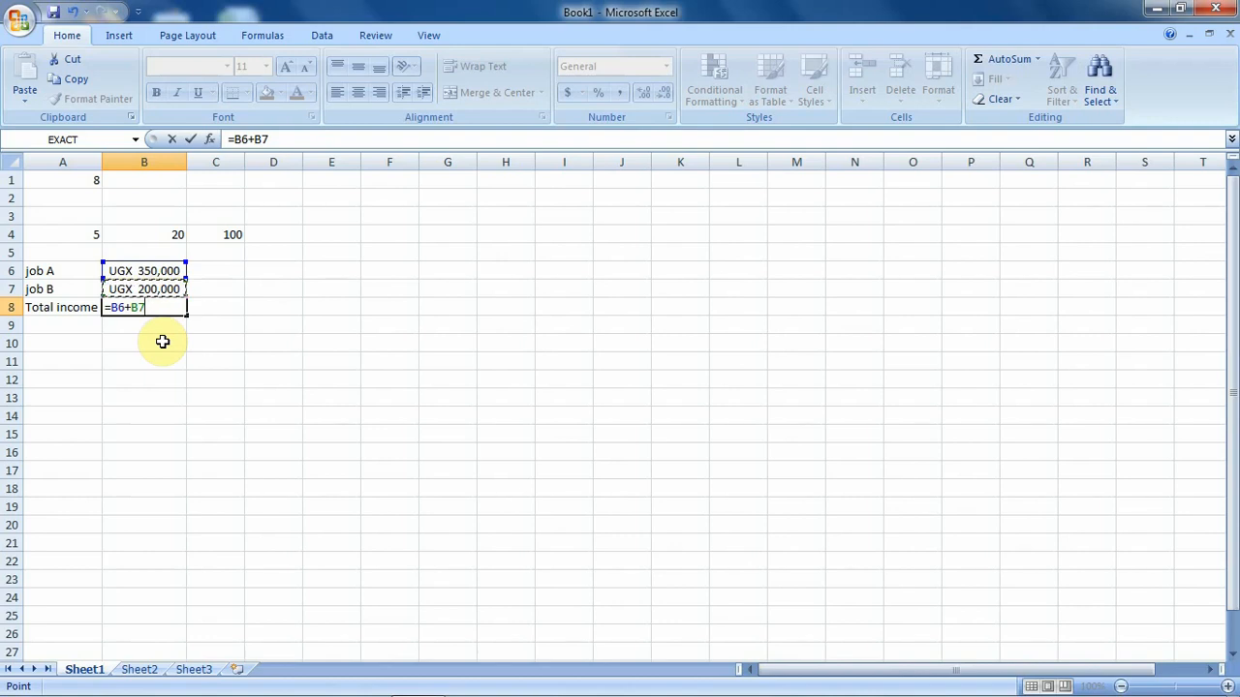
key("Return")
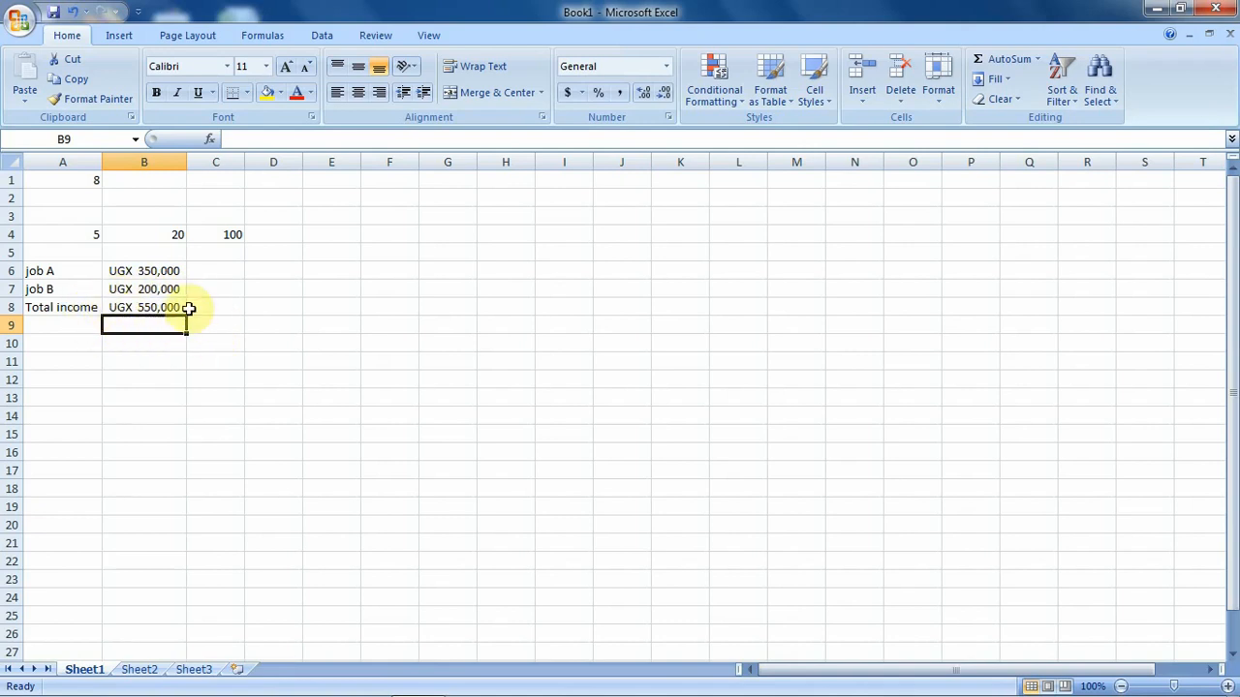
left_click(134, 306)
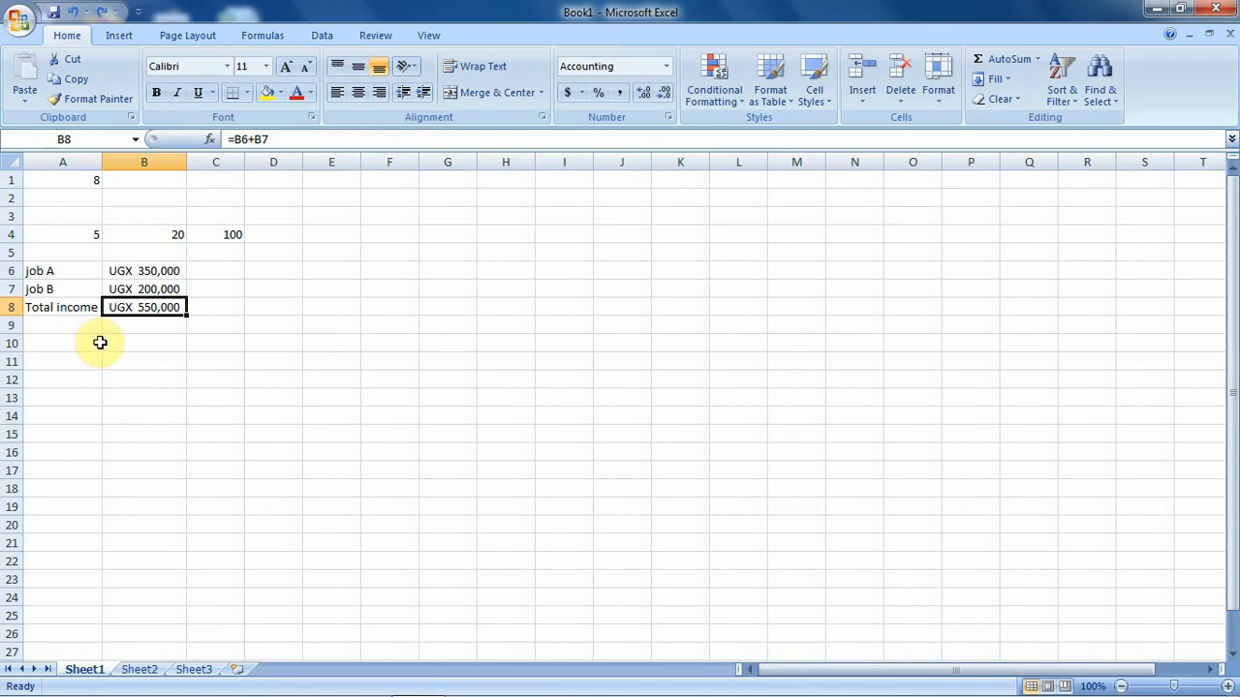
Enter 360000 in cell A10 and halve it in B10 with the formula =A10/2, selecting B10 to view its formula
left_click(51, 341)
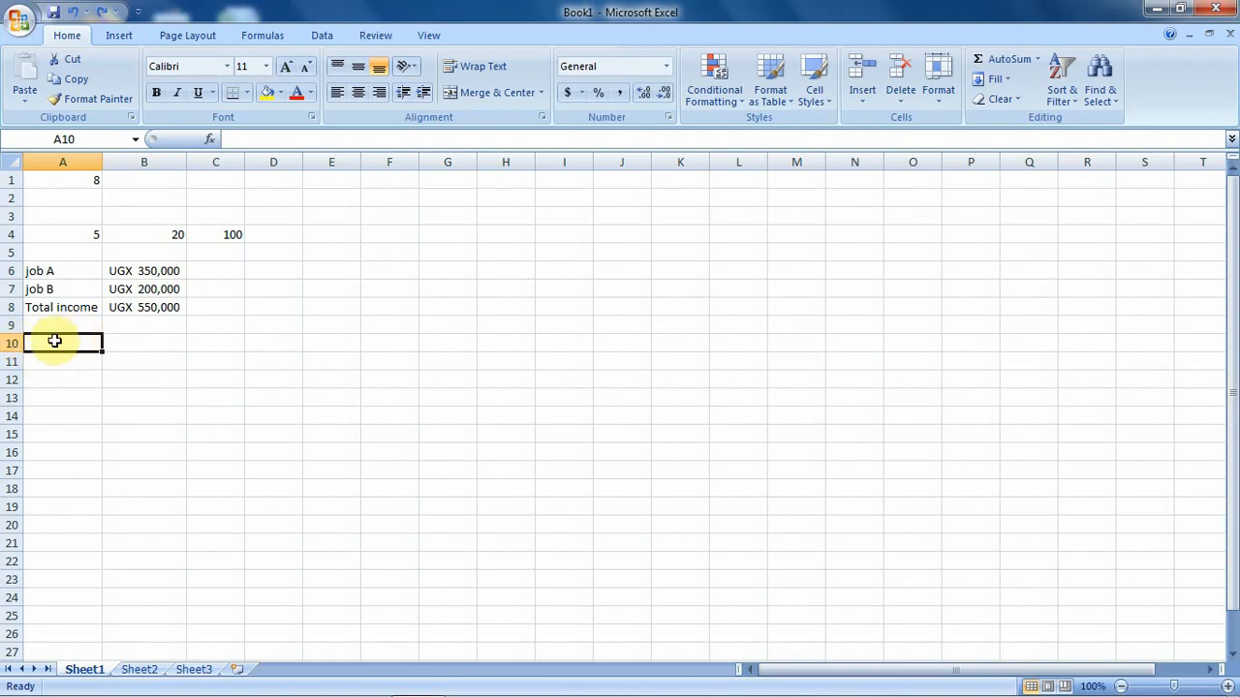
type("360000")
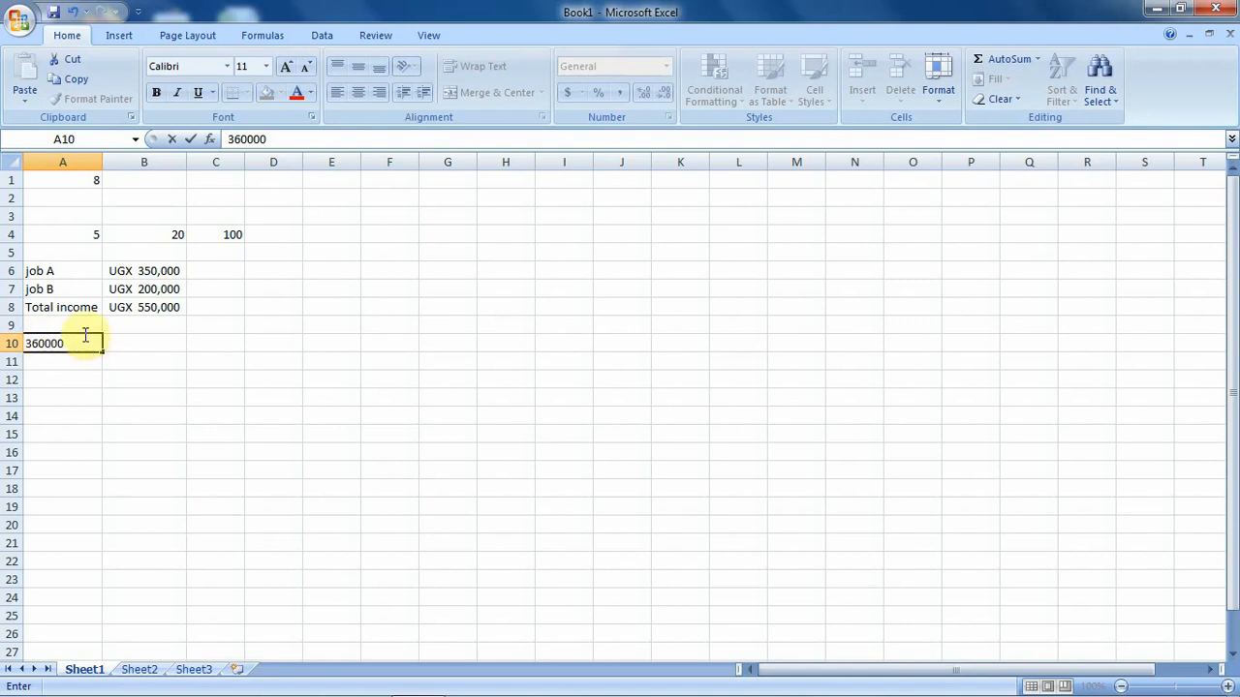
left_click(154, 341)
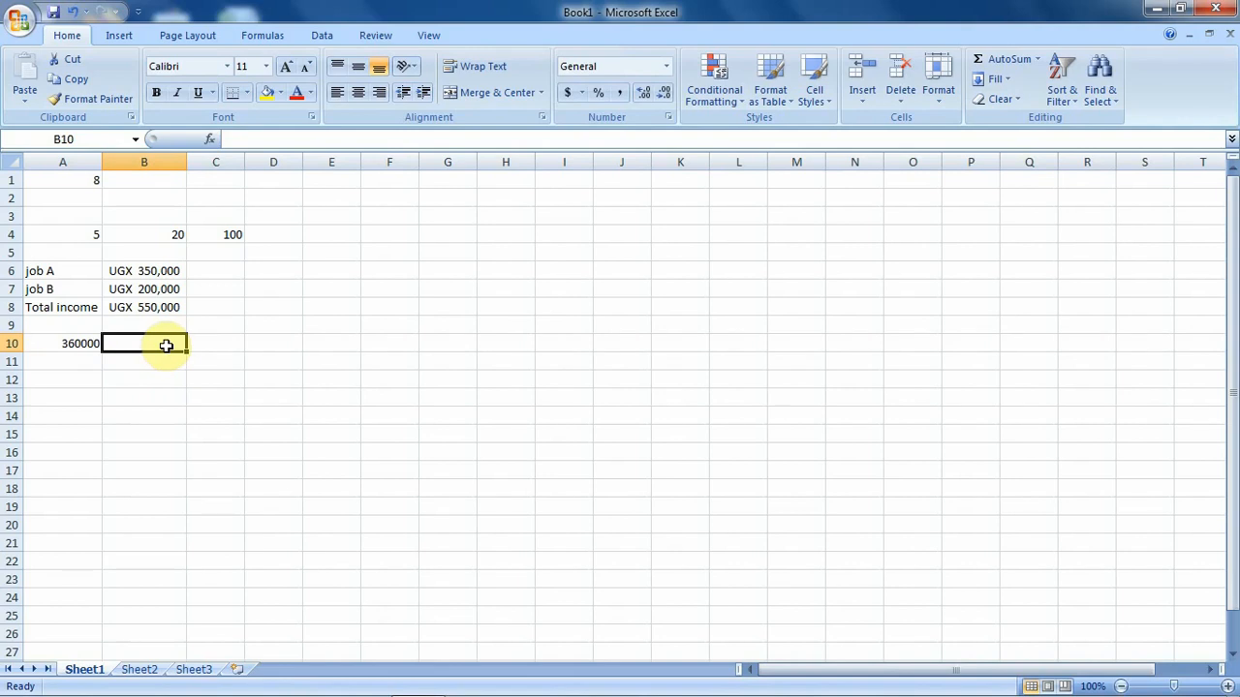
type("=")
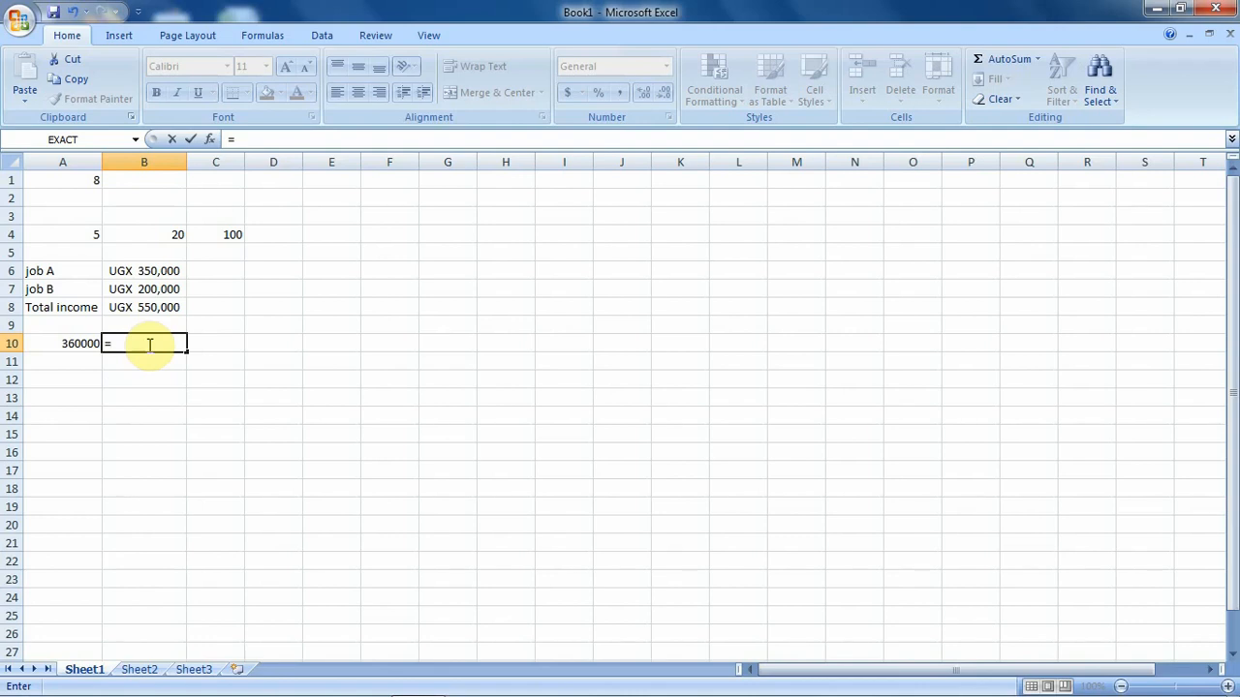
left_click(79, 344)
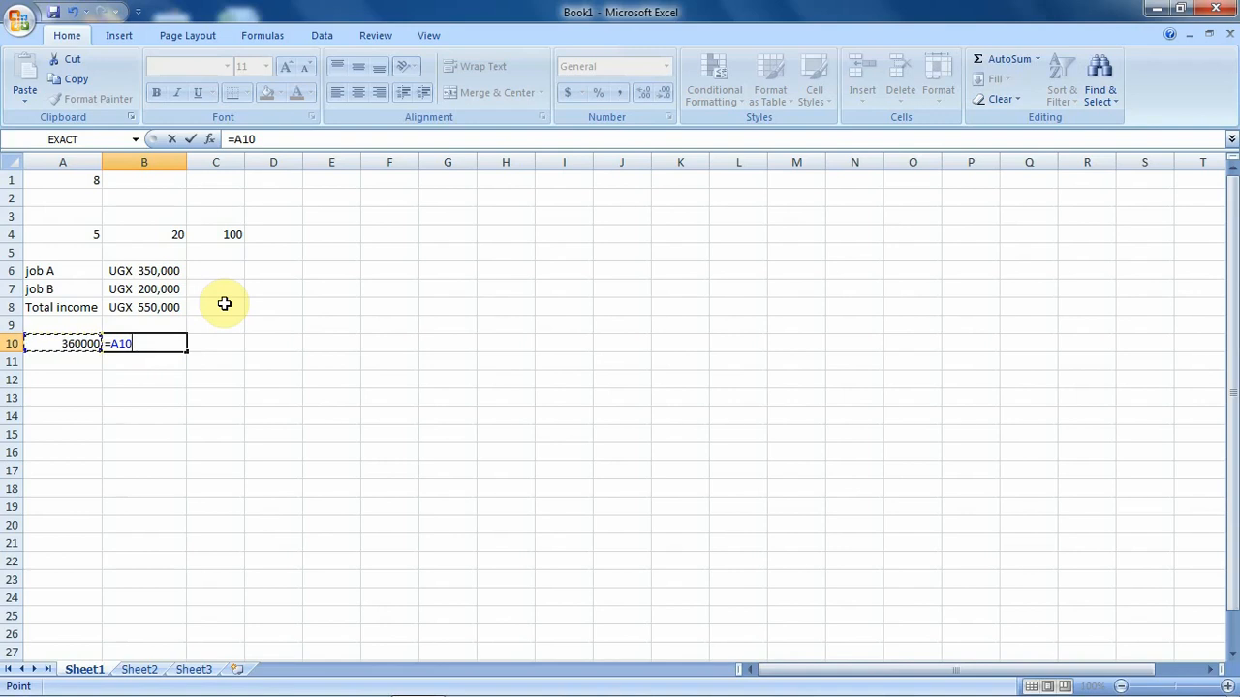
type("/2")
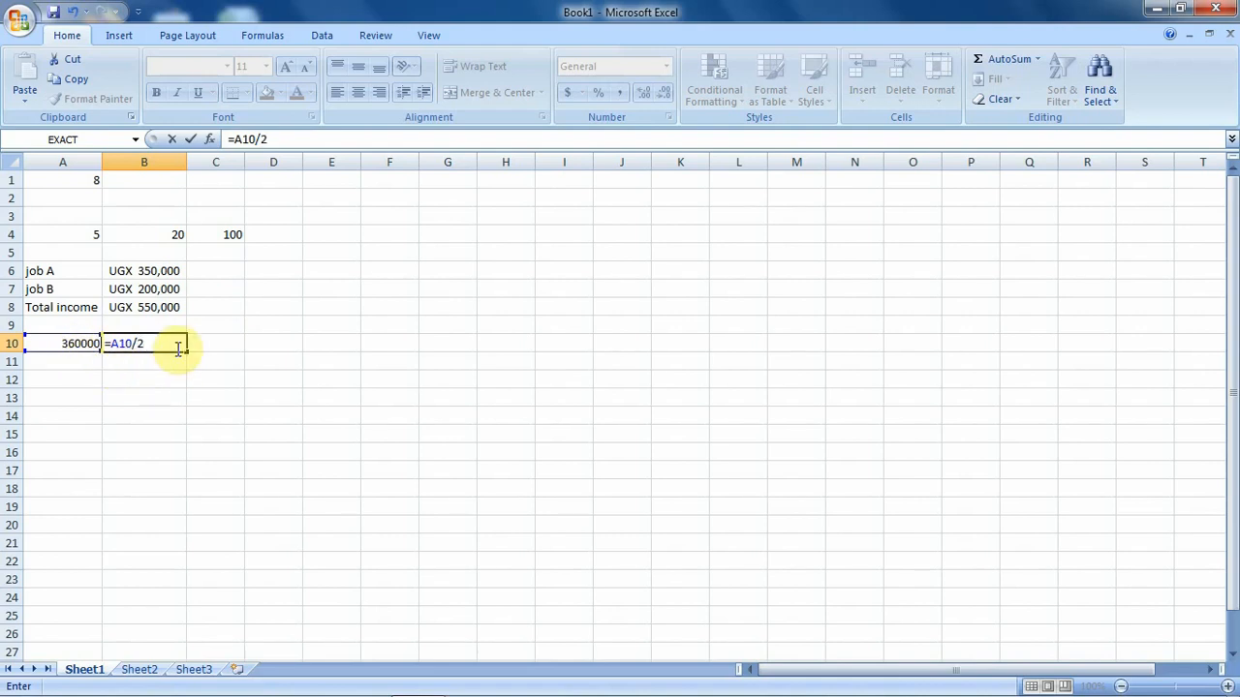
key("Return")
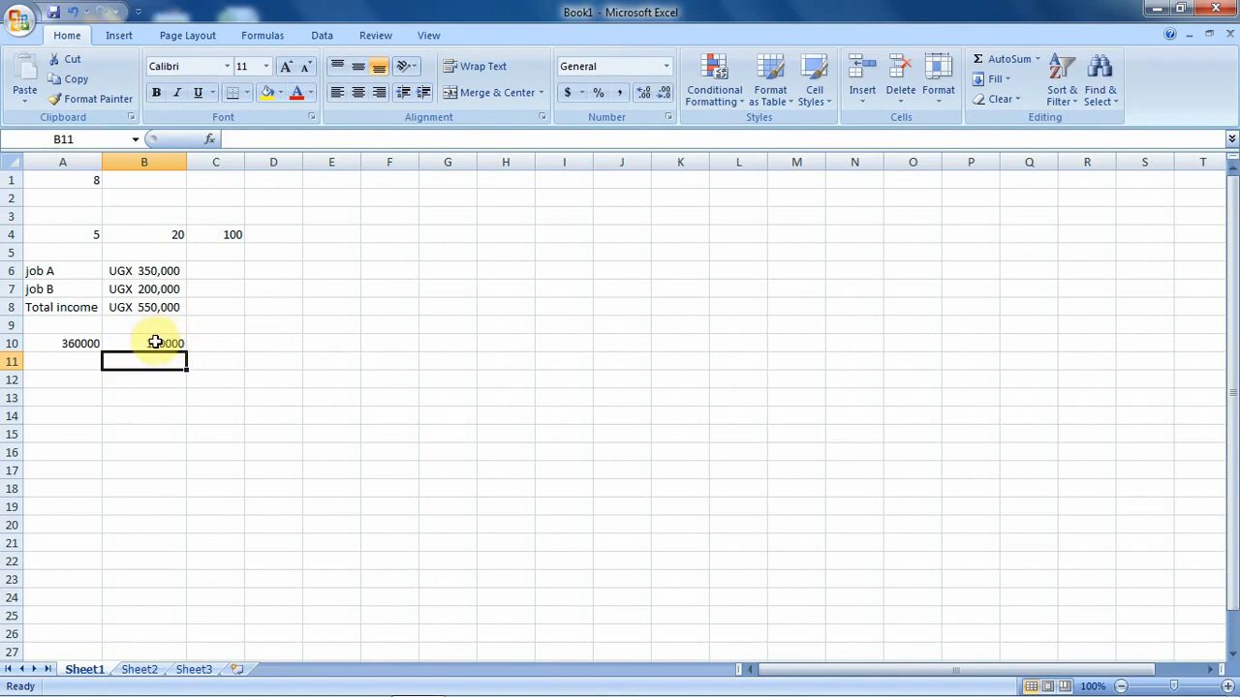
left_click(155, 343)
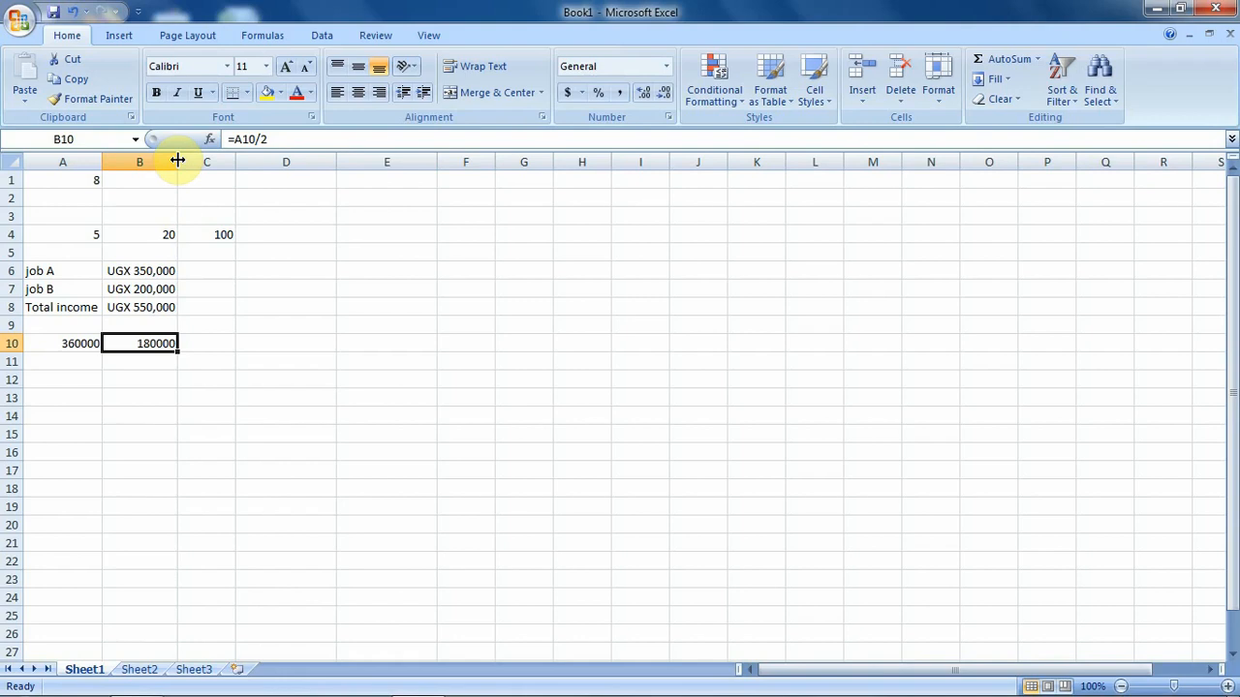
Narrow column B to a width of about 6.71 (52 pixels) and inspect the amounts in B6 to B8
left_click_drag(177, 160, 150, 167)
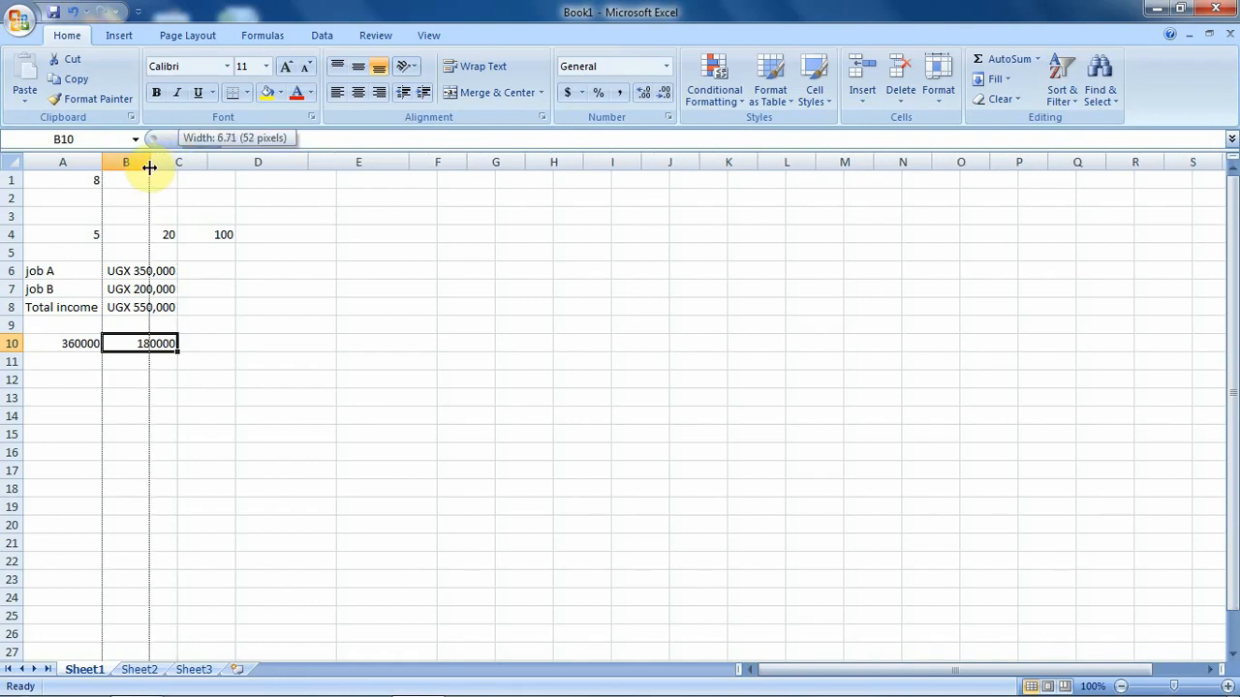
left_click_drag(151, 167, 151, 168)
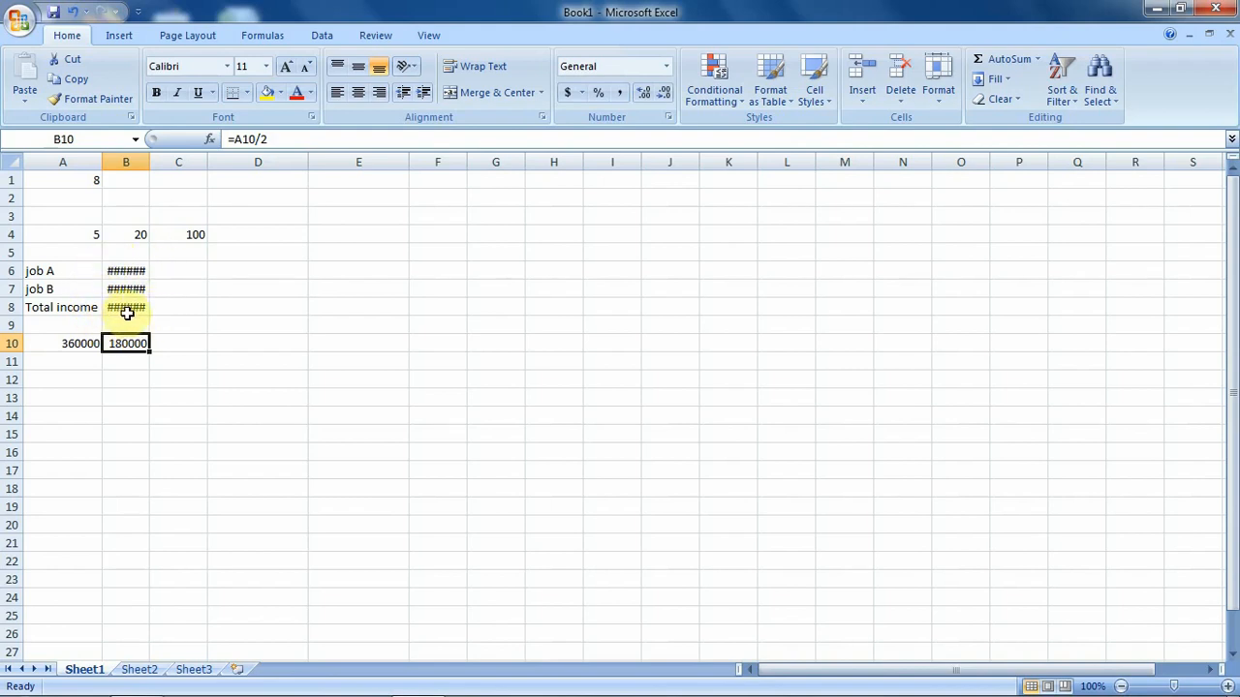
mouse_move(127, 313)
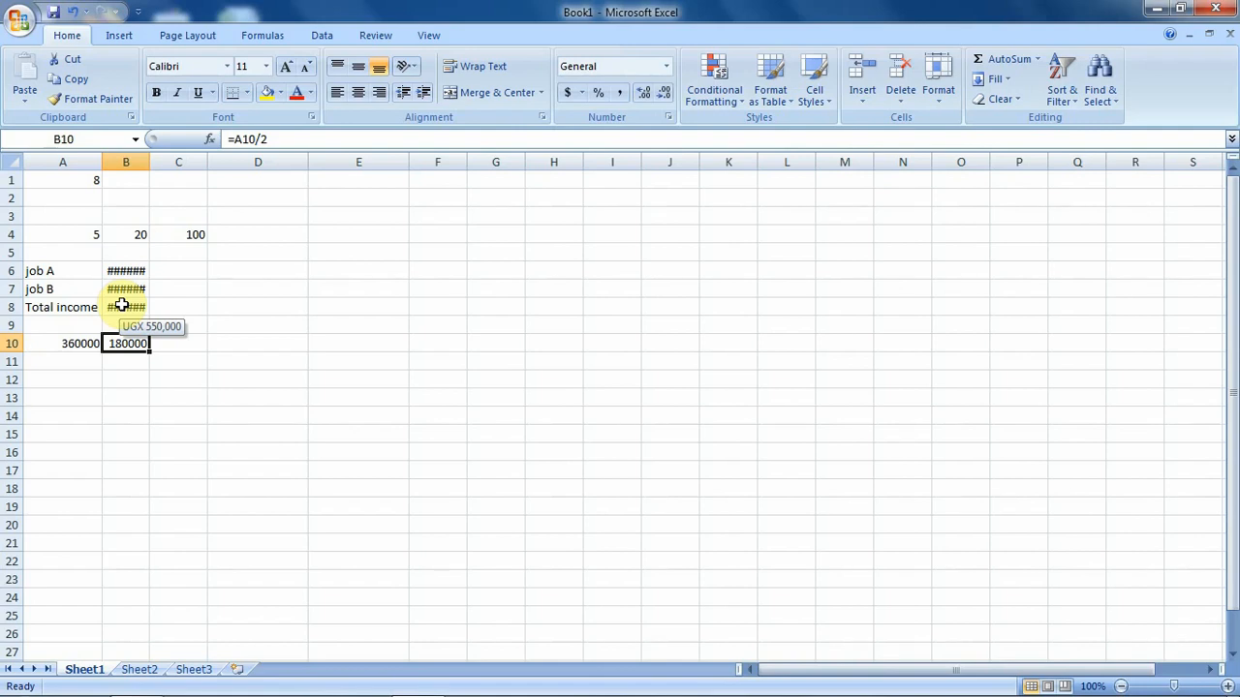
mouse_move(124, 289)
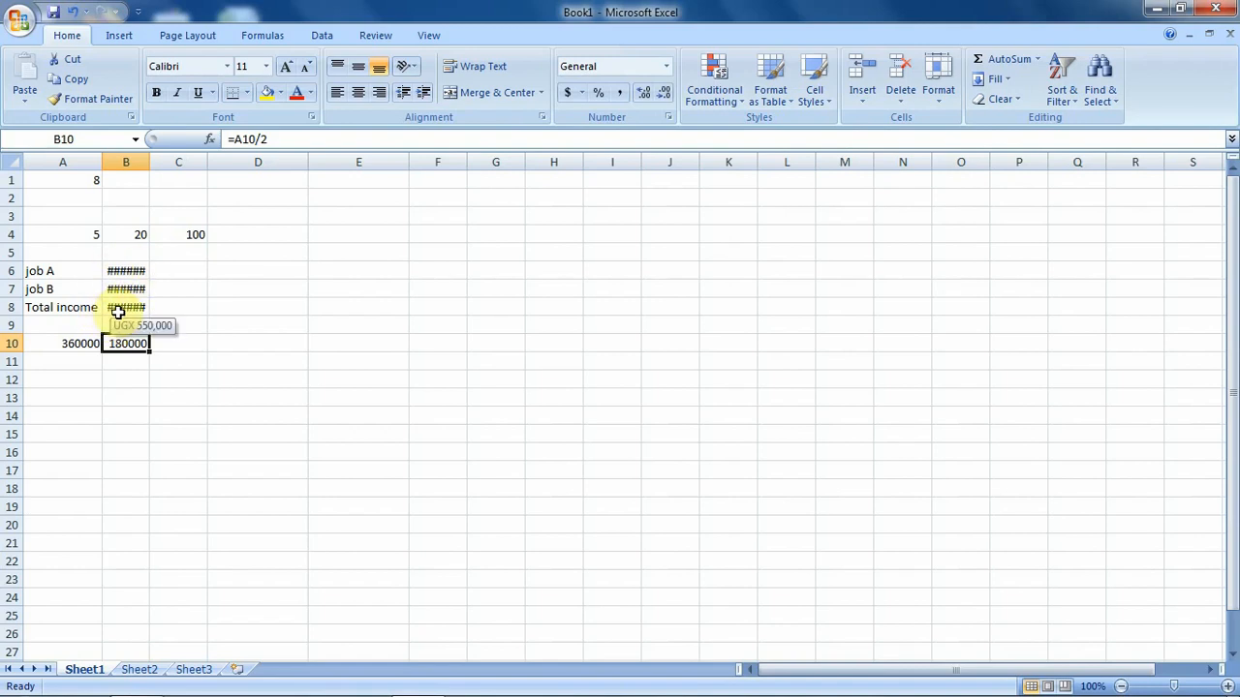
left_click(124, 272)
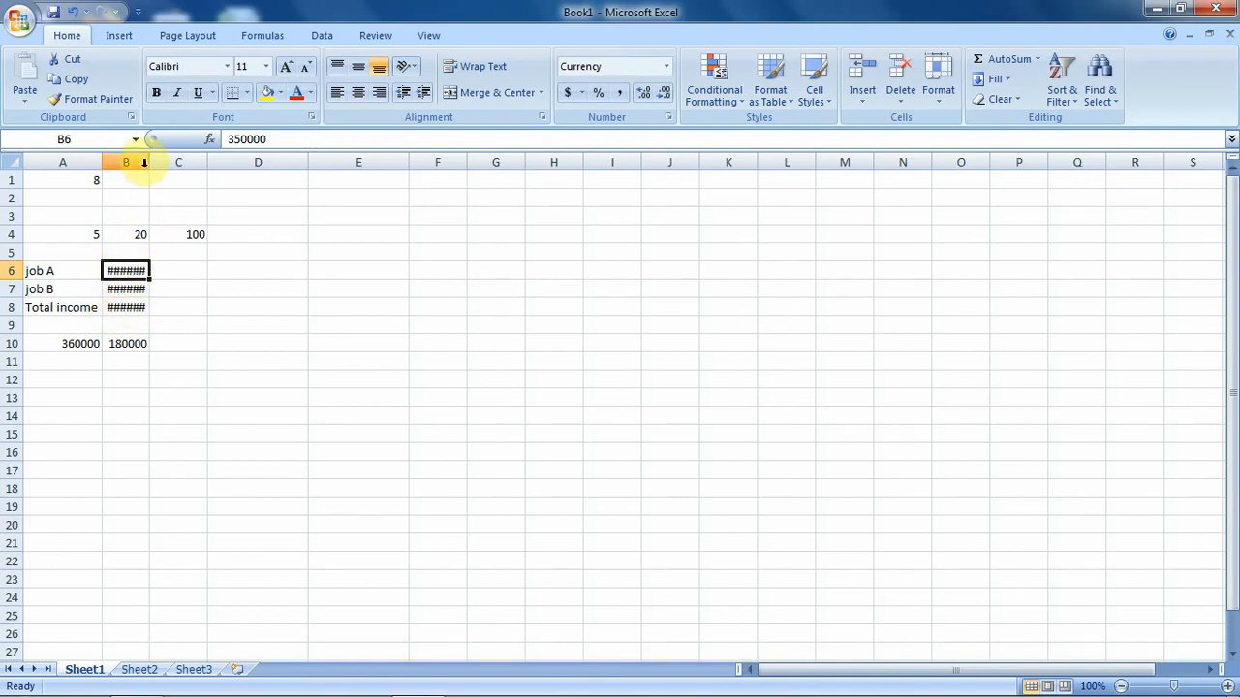
Widen column B until the UGX amounts in B6 to B8 fit with some room to spare
left_click_drag(146, 161, 172, 160)
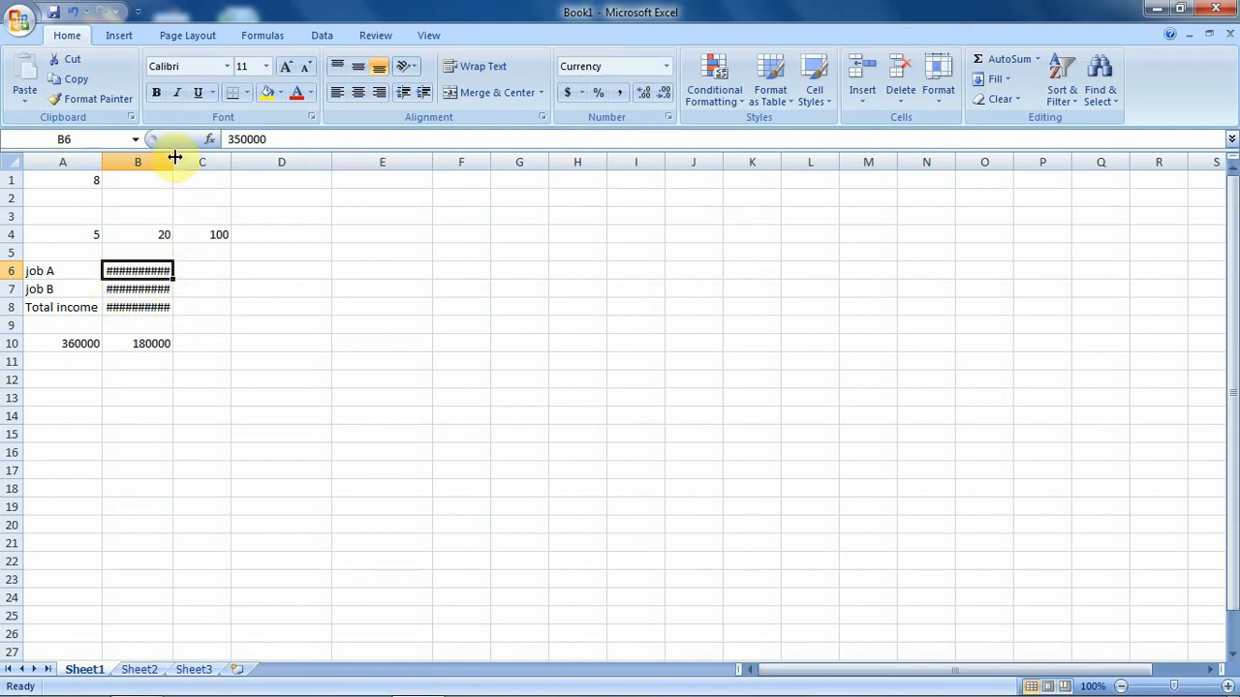
left_click_drag(174, 157, 193, 163)
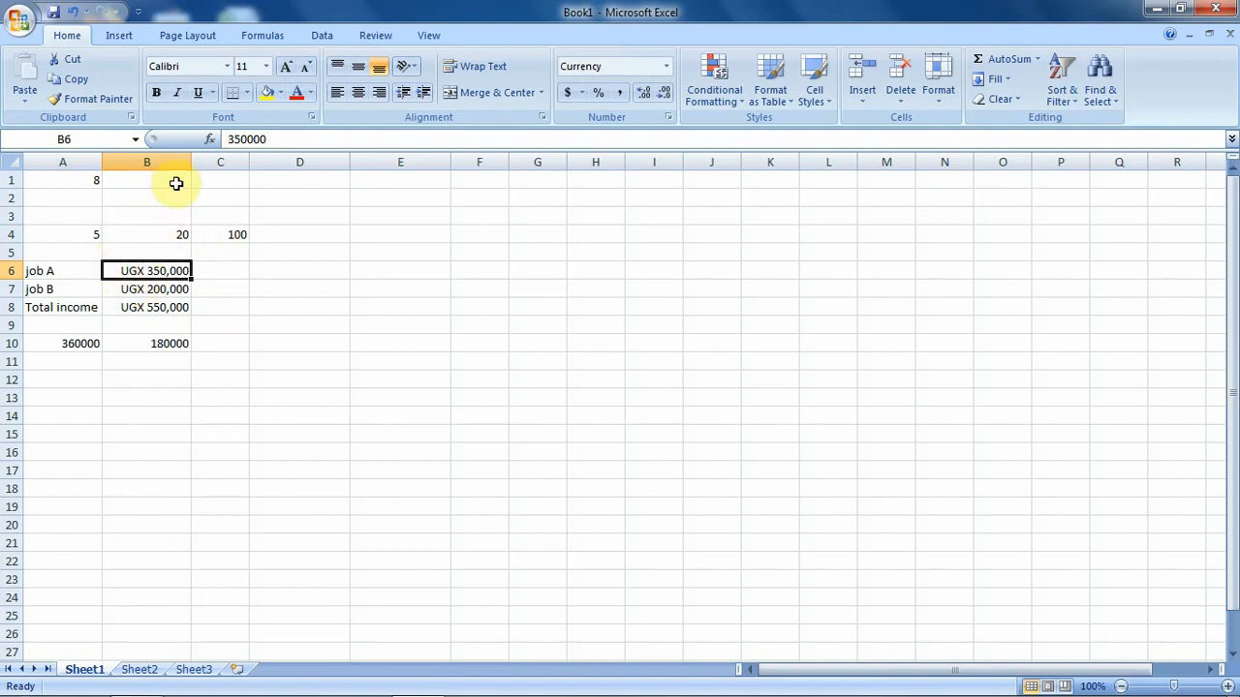
left_click_drag(189, 165, 195, 162)
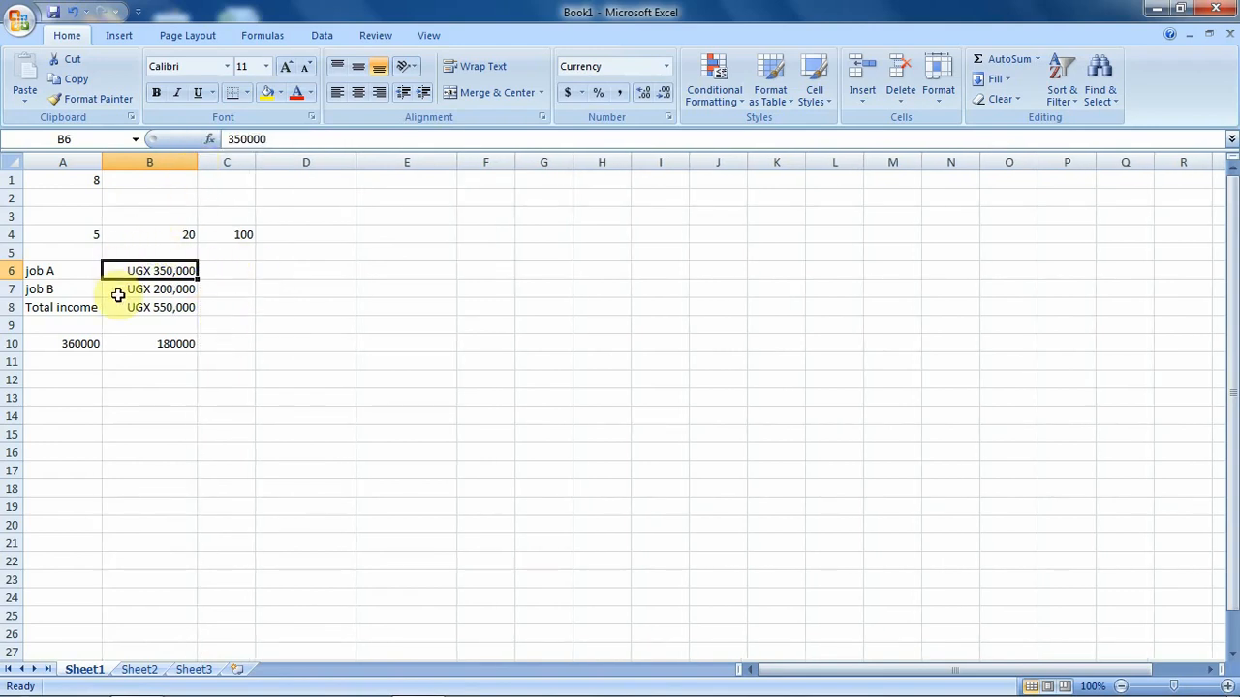